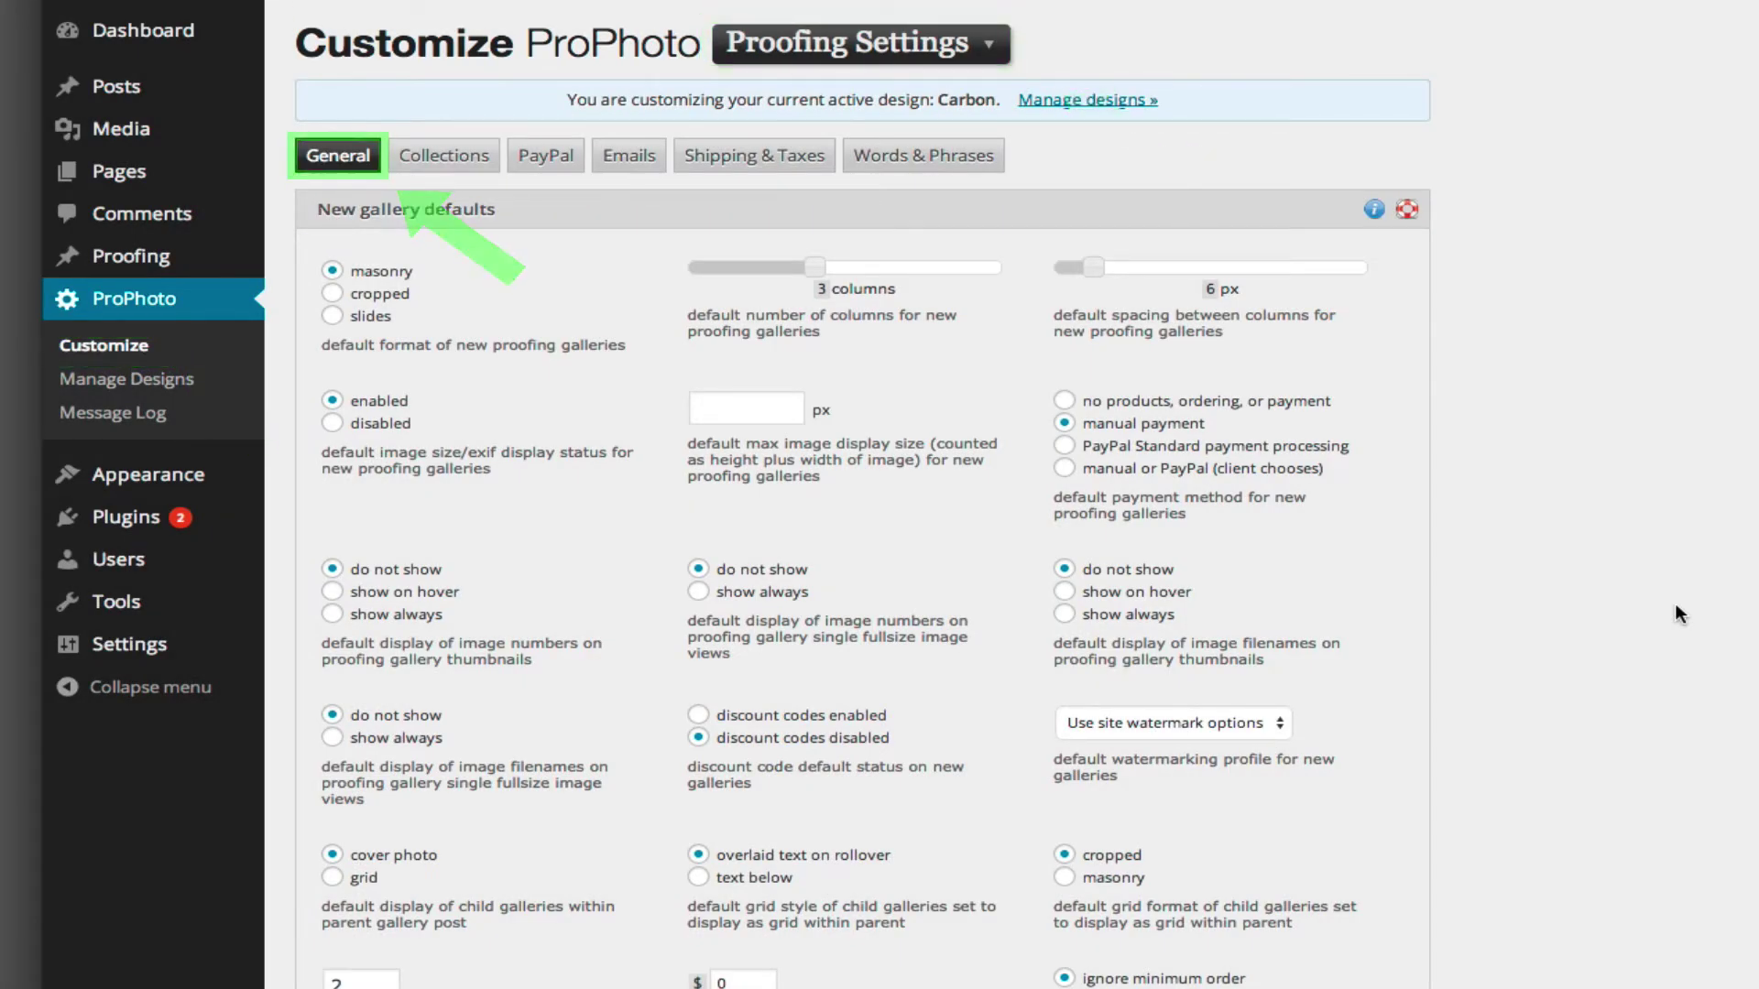
Enter "my-categorie" as the base slug for proofing gallery category archive URLs in the general proofing settings
scroll(1675, 603, "down", 10)
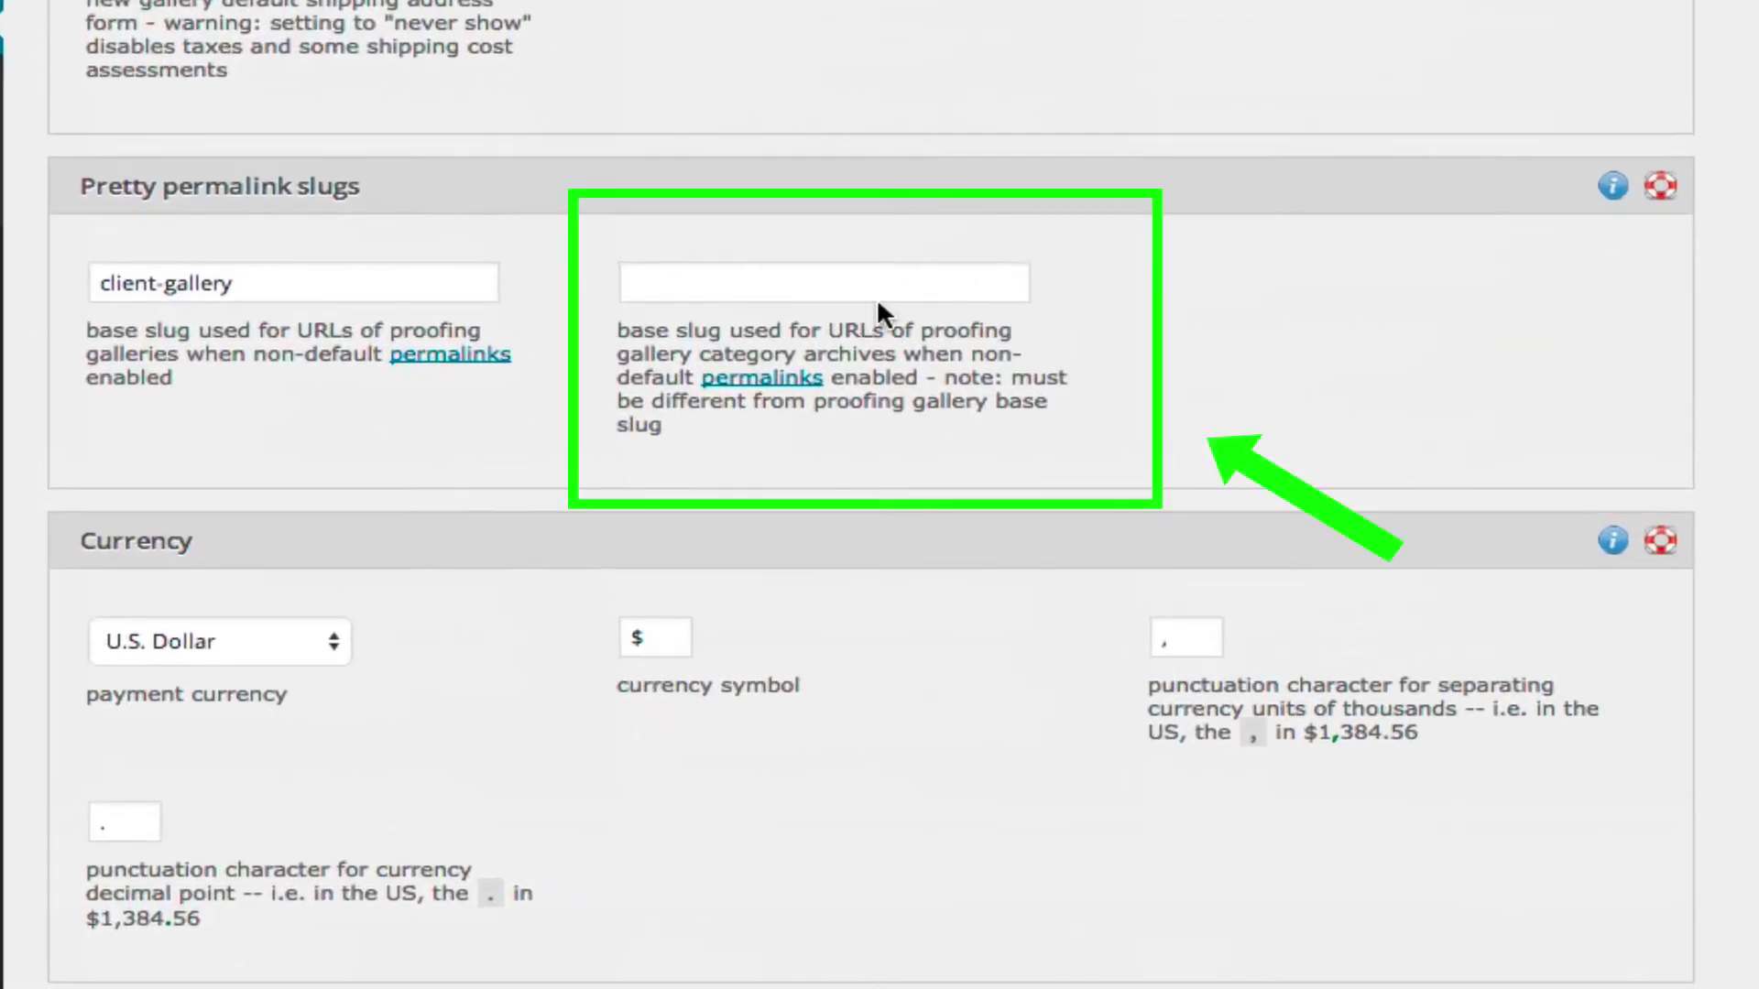
left_click(887, 285)
type("m")
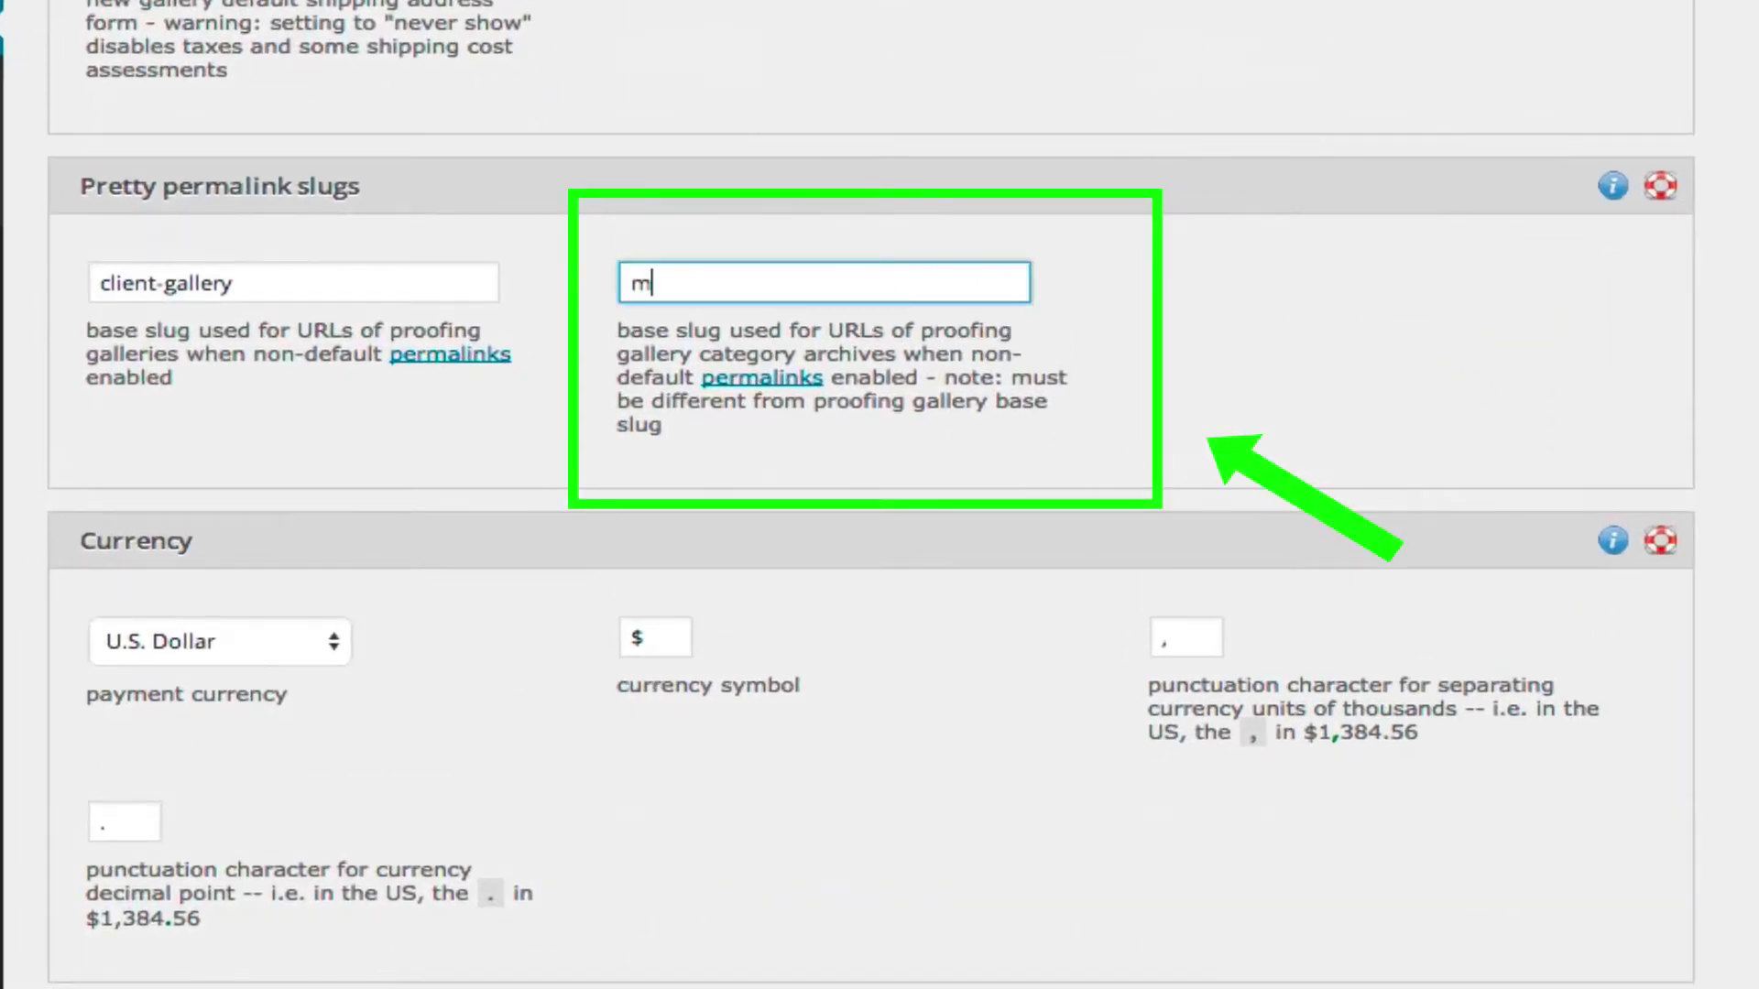
type("y-categorie")
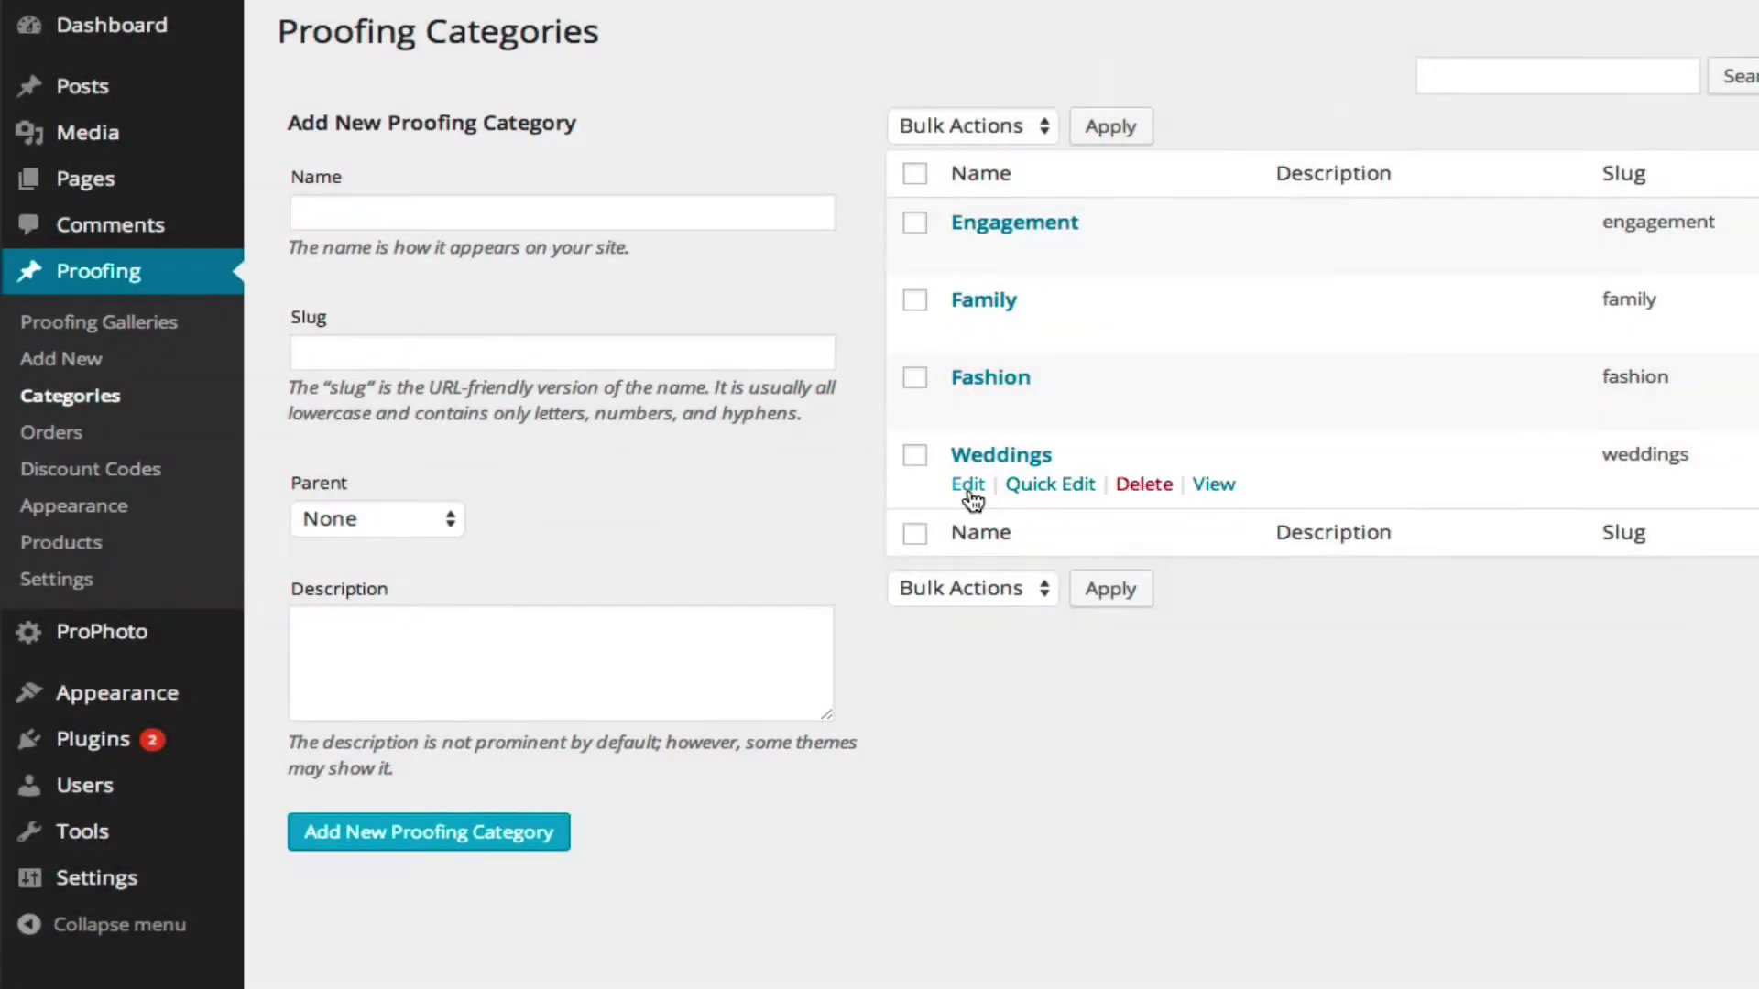
Open the Weddings proofing category for editing and add the prefix "my-" to its slug
left_click(969, 485)
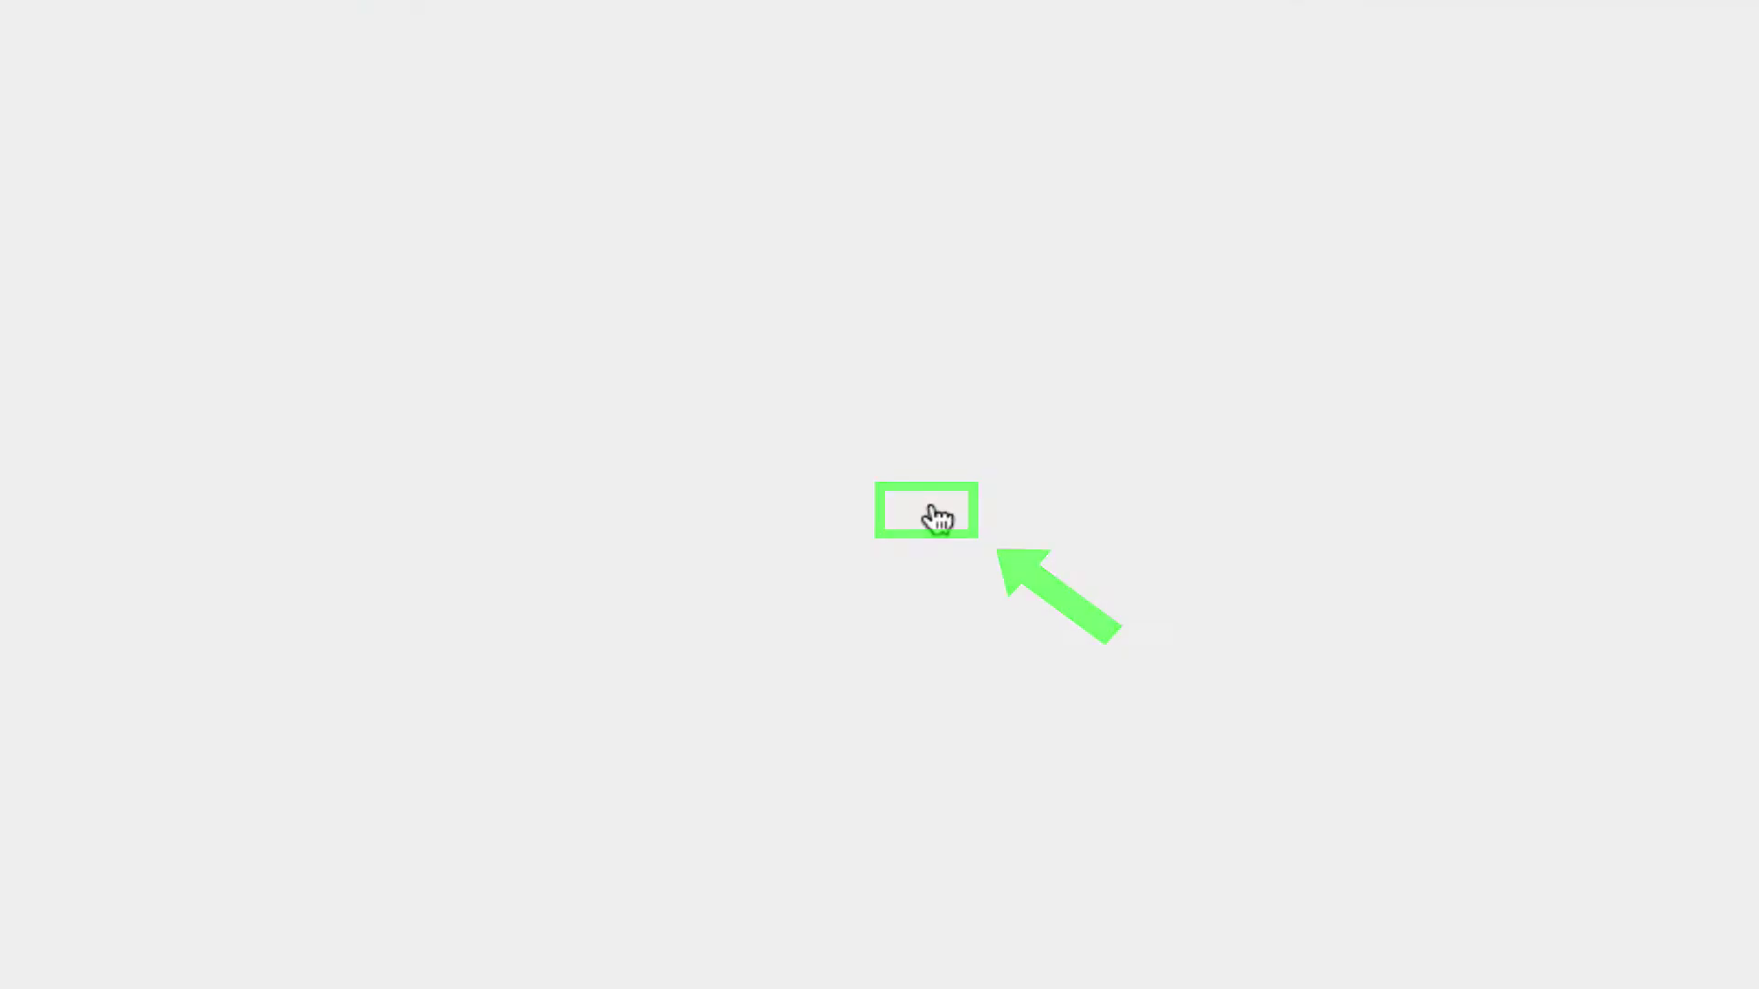
left_click(729, 111)
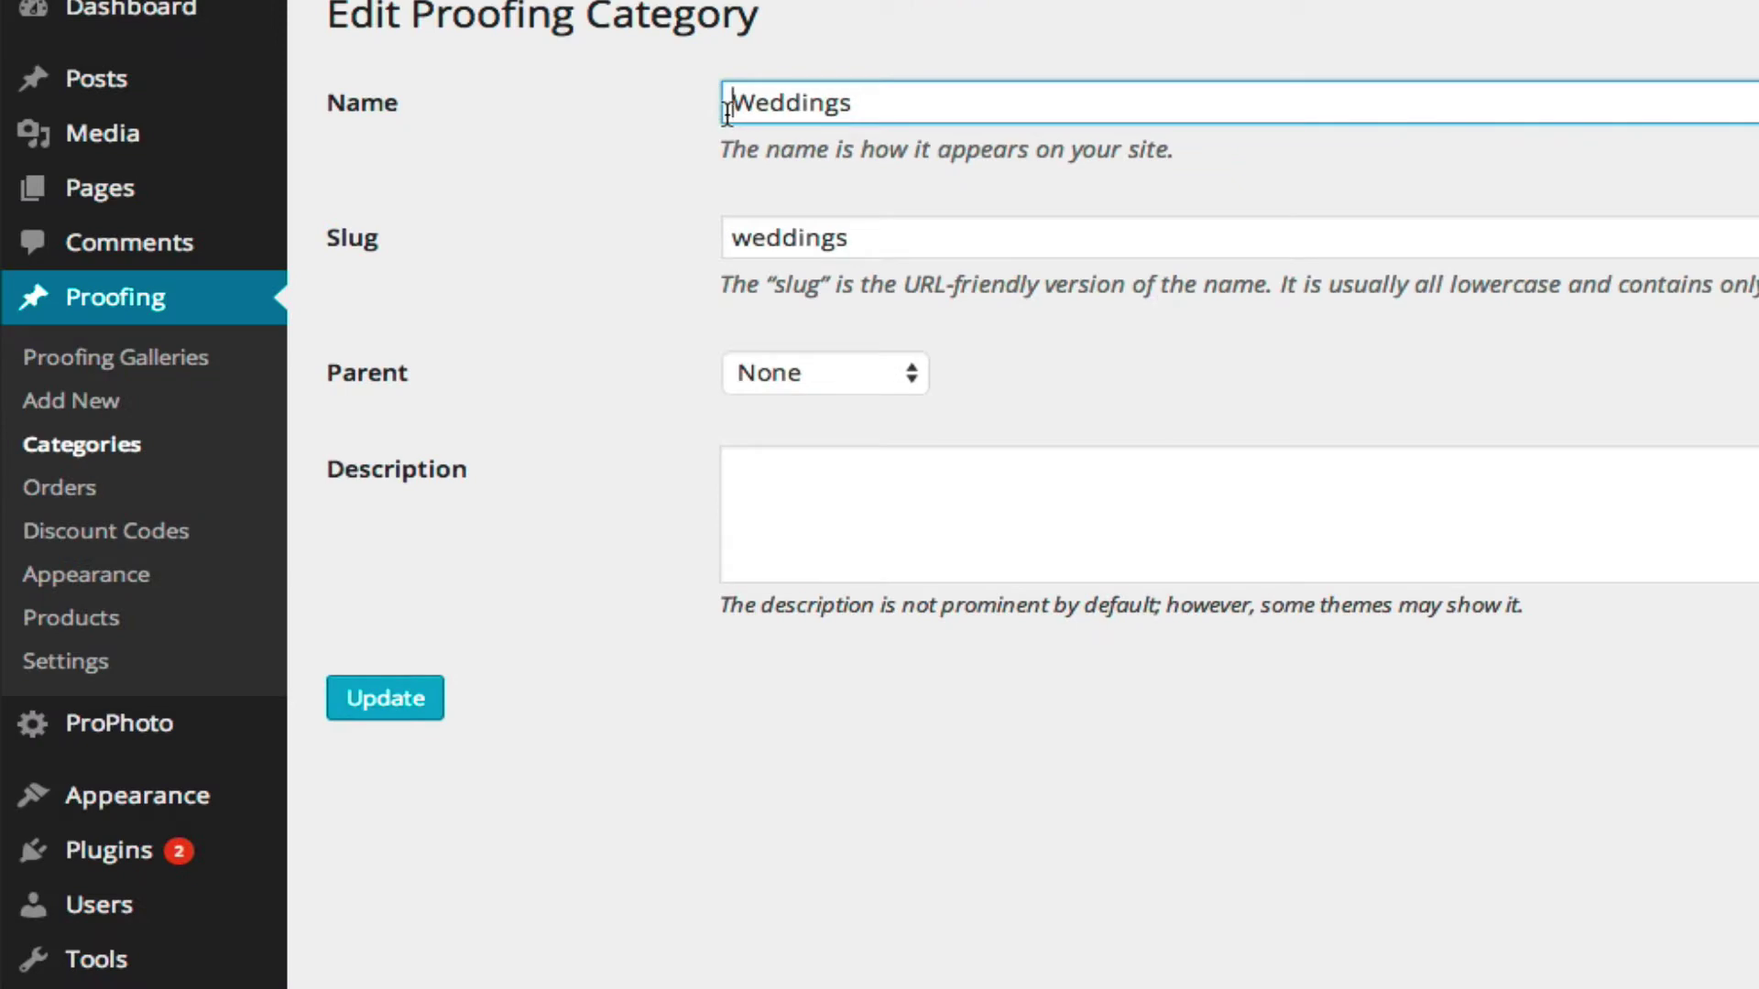
left_click(733, 237)
type("my-")
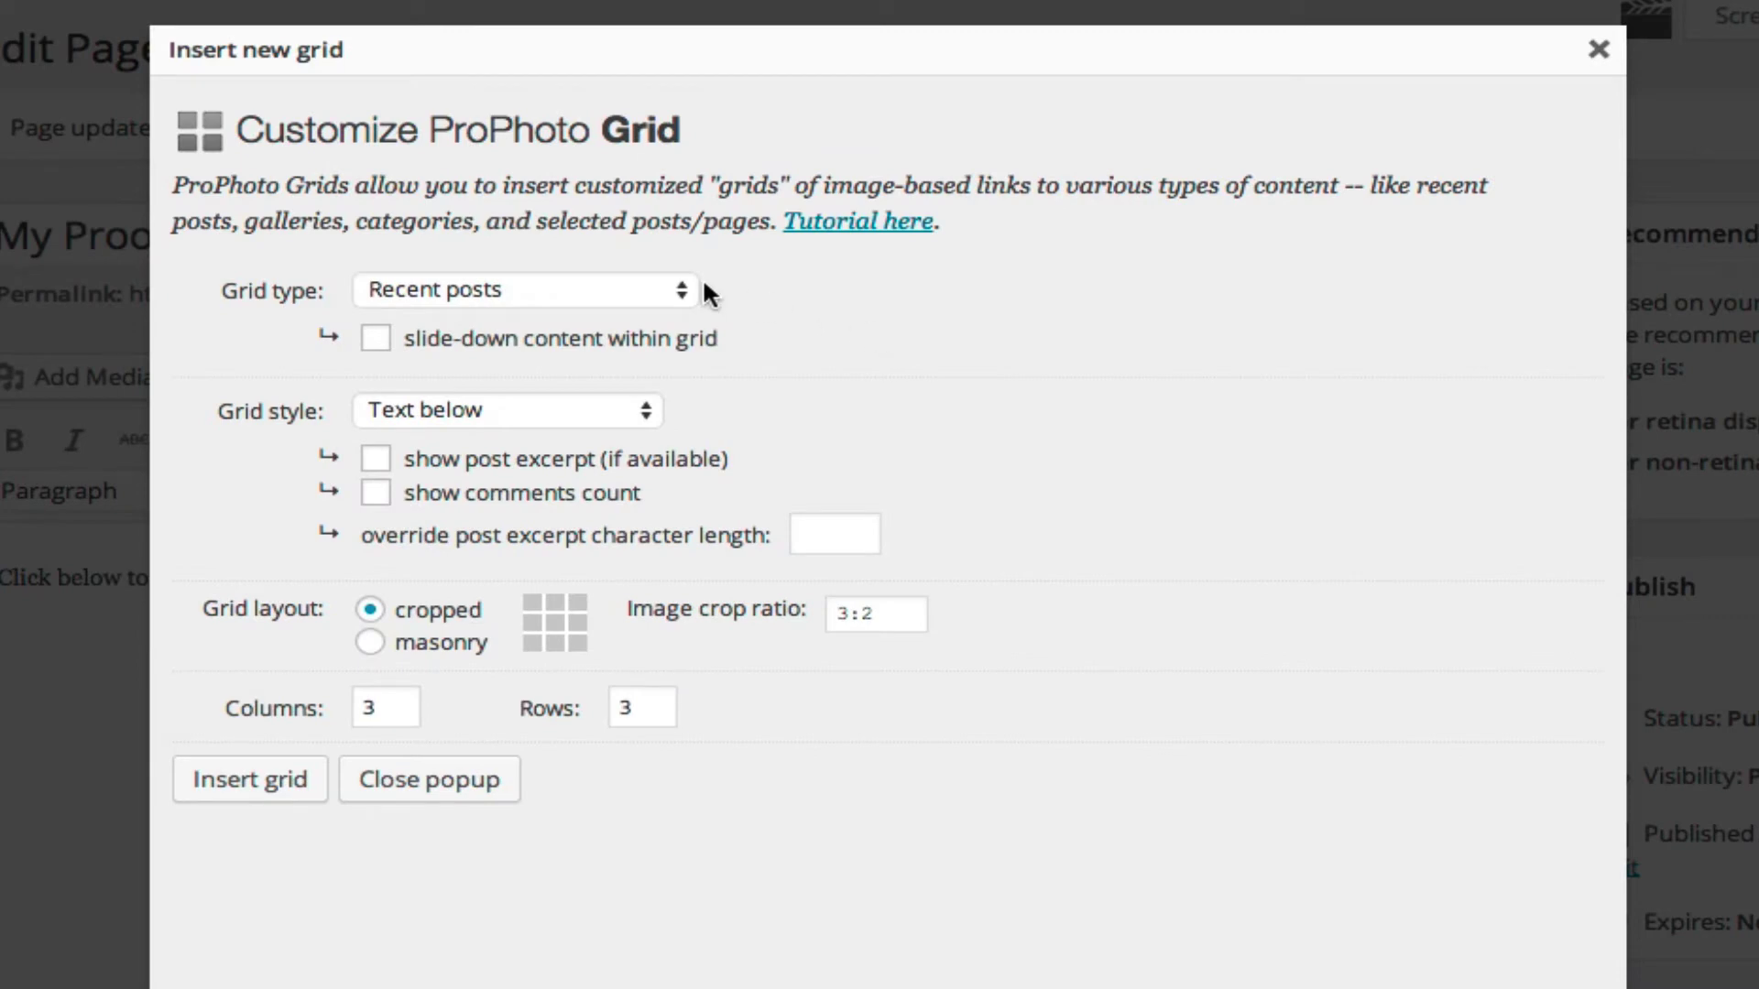
Set the new grid's type to Select posts/pages and list the proofing galleries as available items
left_click(680, 289)
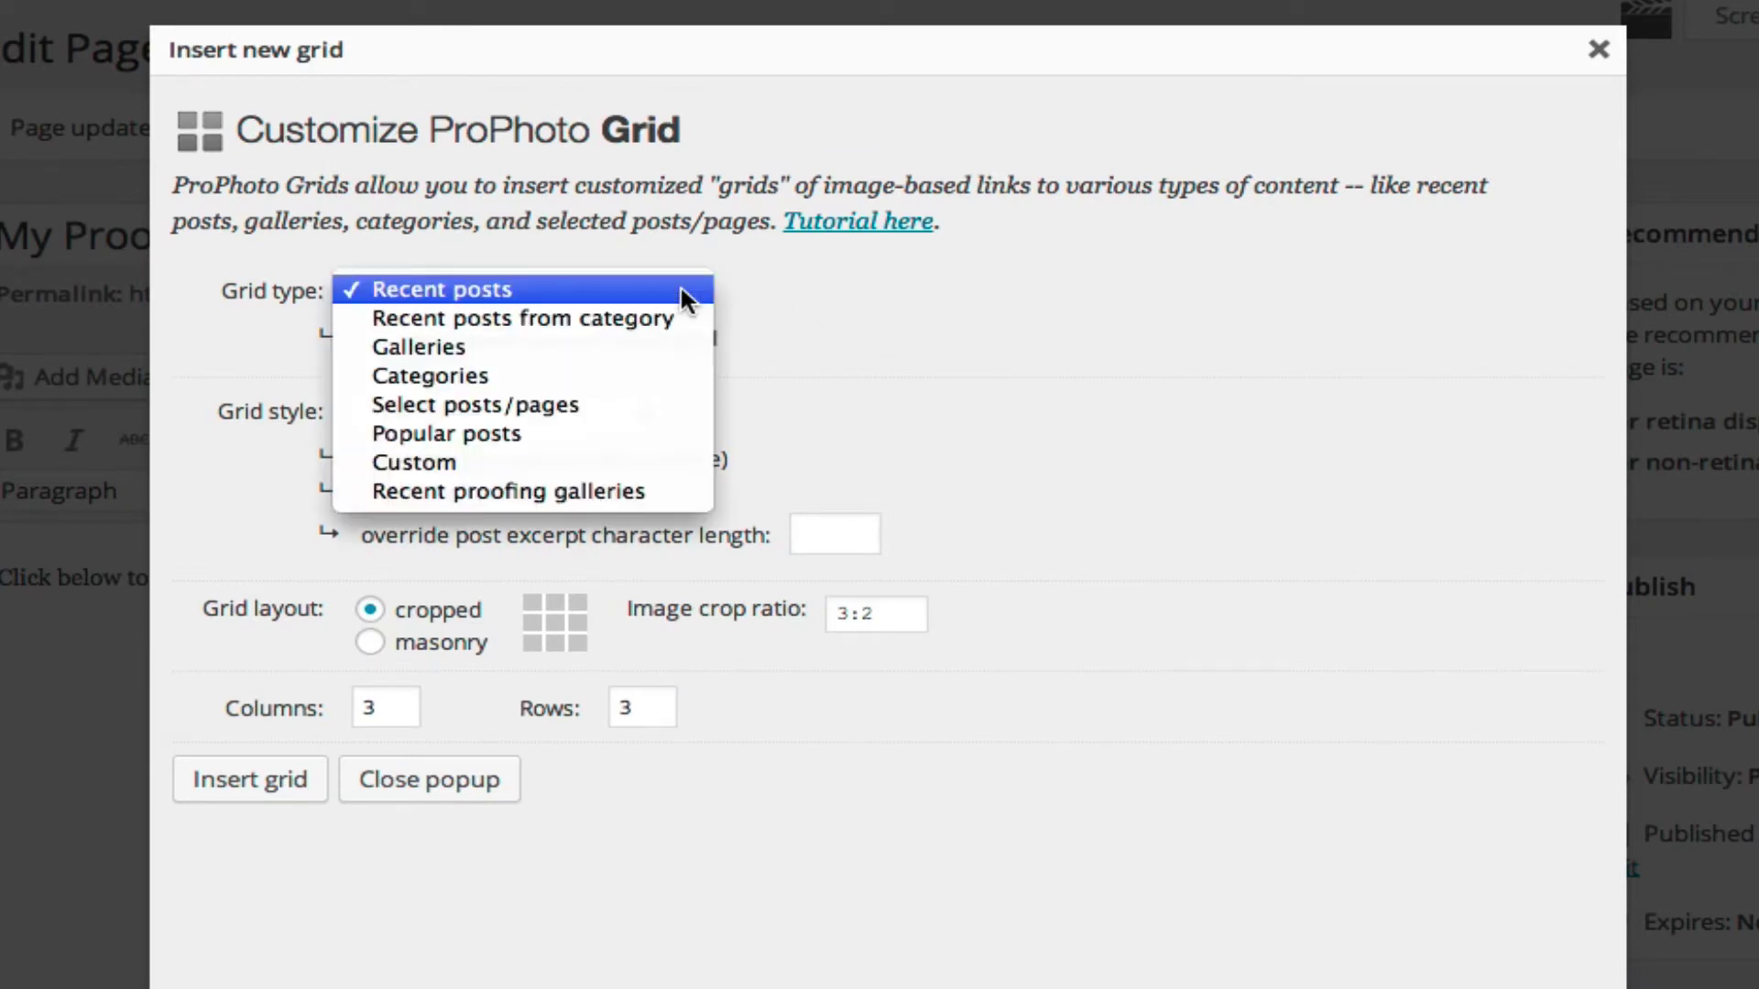
left_click(636, 410)
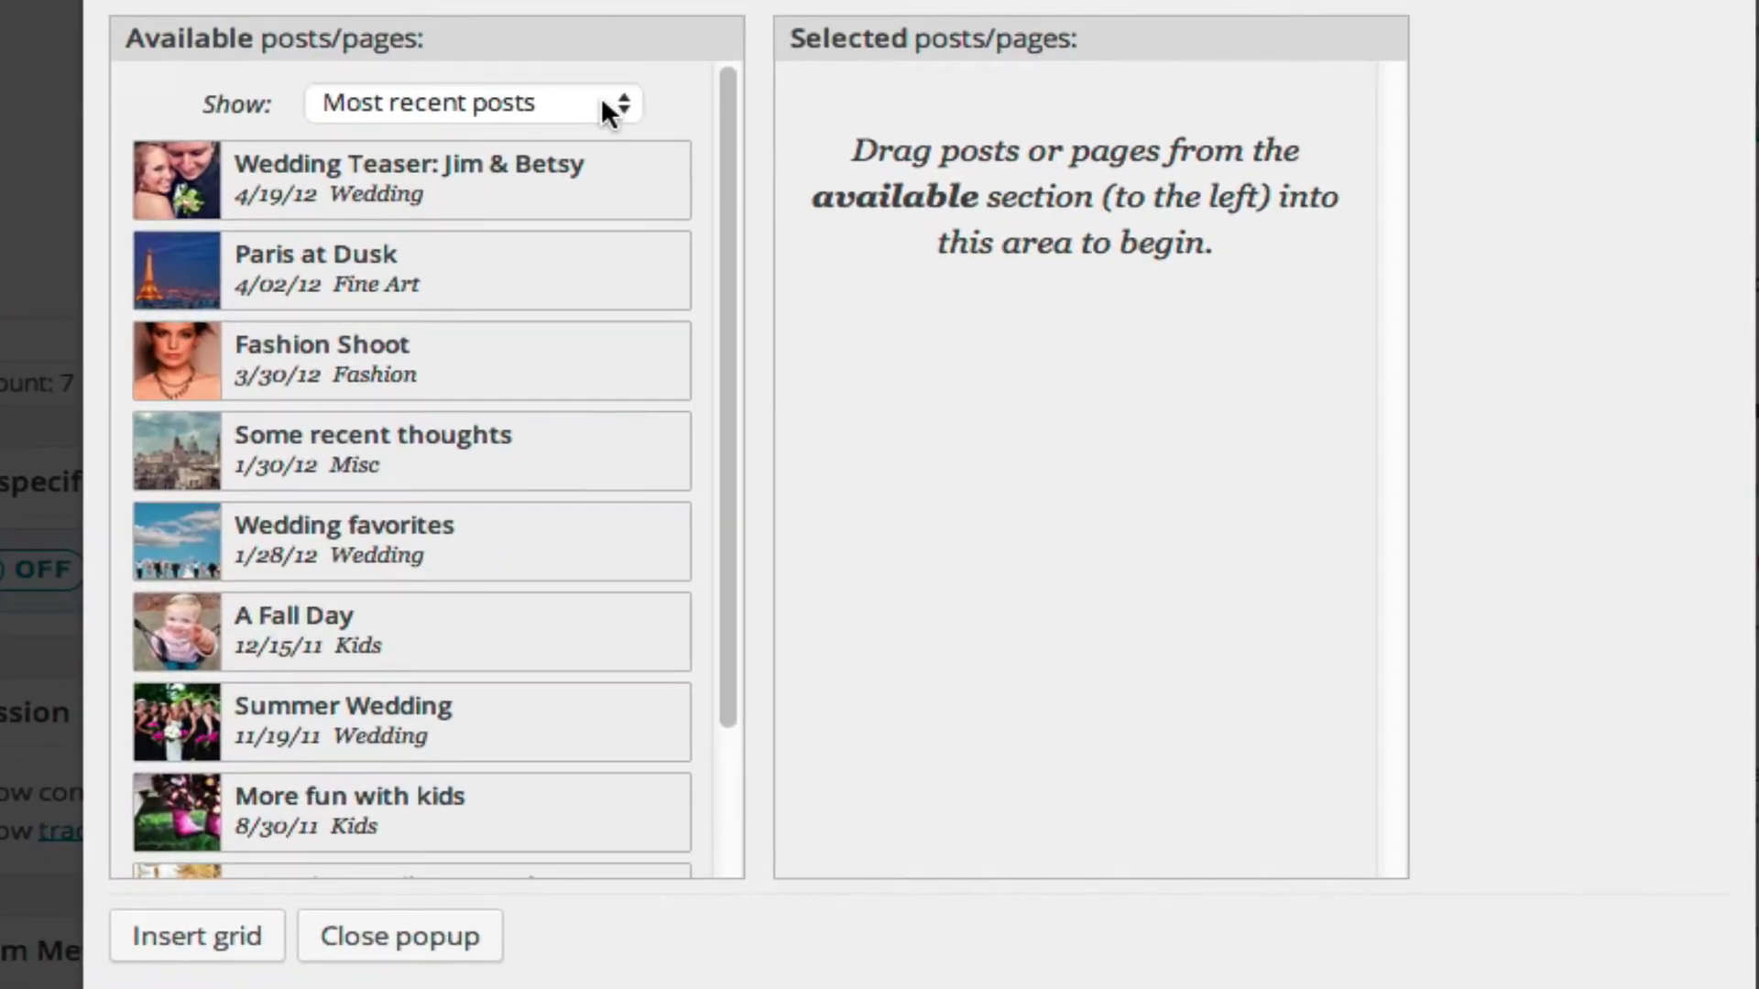
left_click(604, 111)
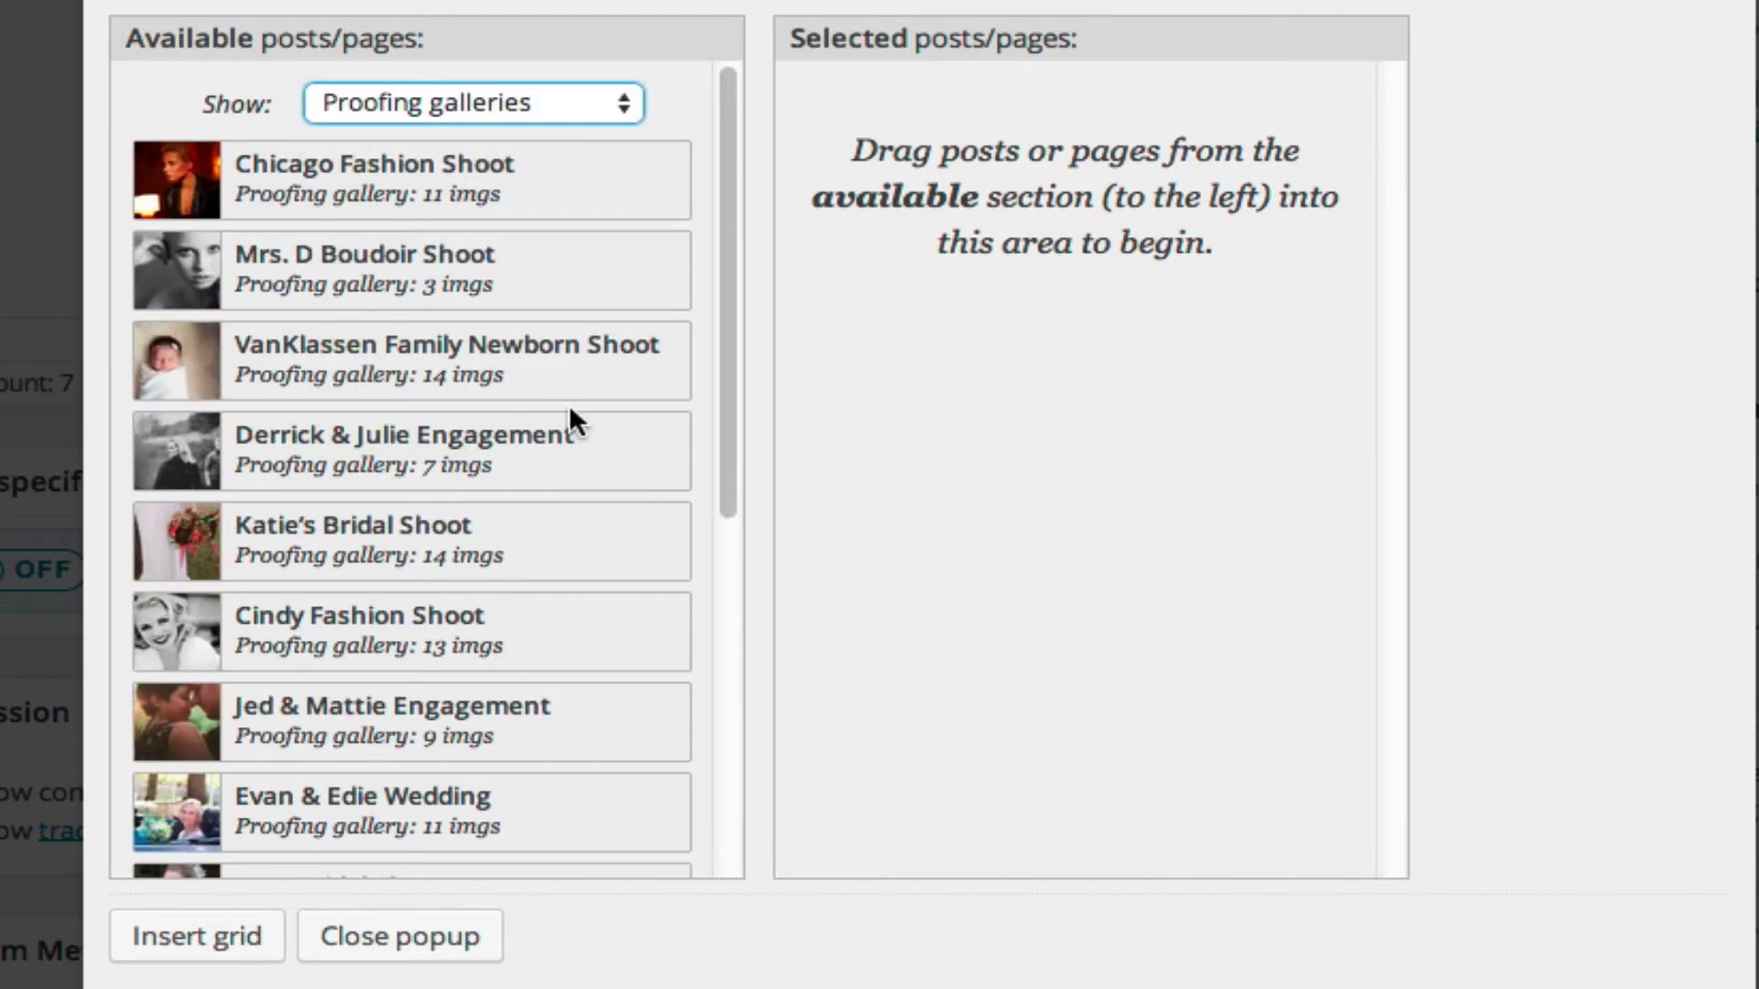
Add the 14-image bridal shoot, the 11-image wedding and the bridal shoot listed below that wedding to the grid's selected items
scroll(574, 409, "down", 1)
left_click_drag(475, 440, 1059, 249)
left_click_drag(492, 689, 1140, 346)
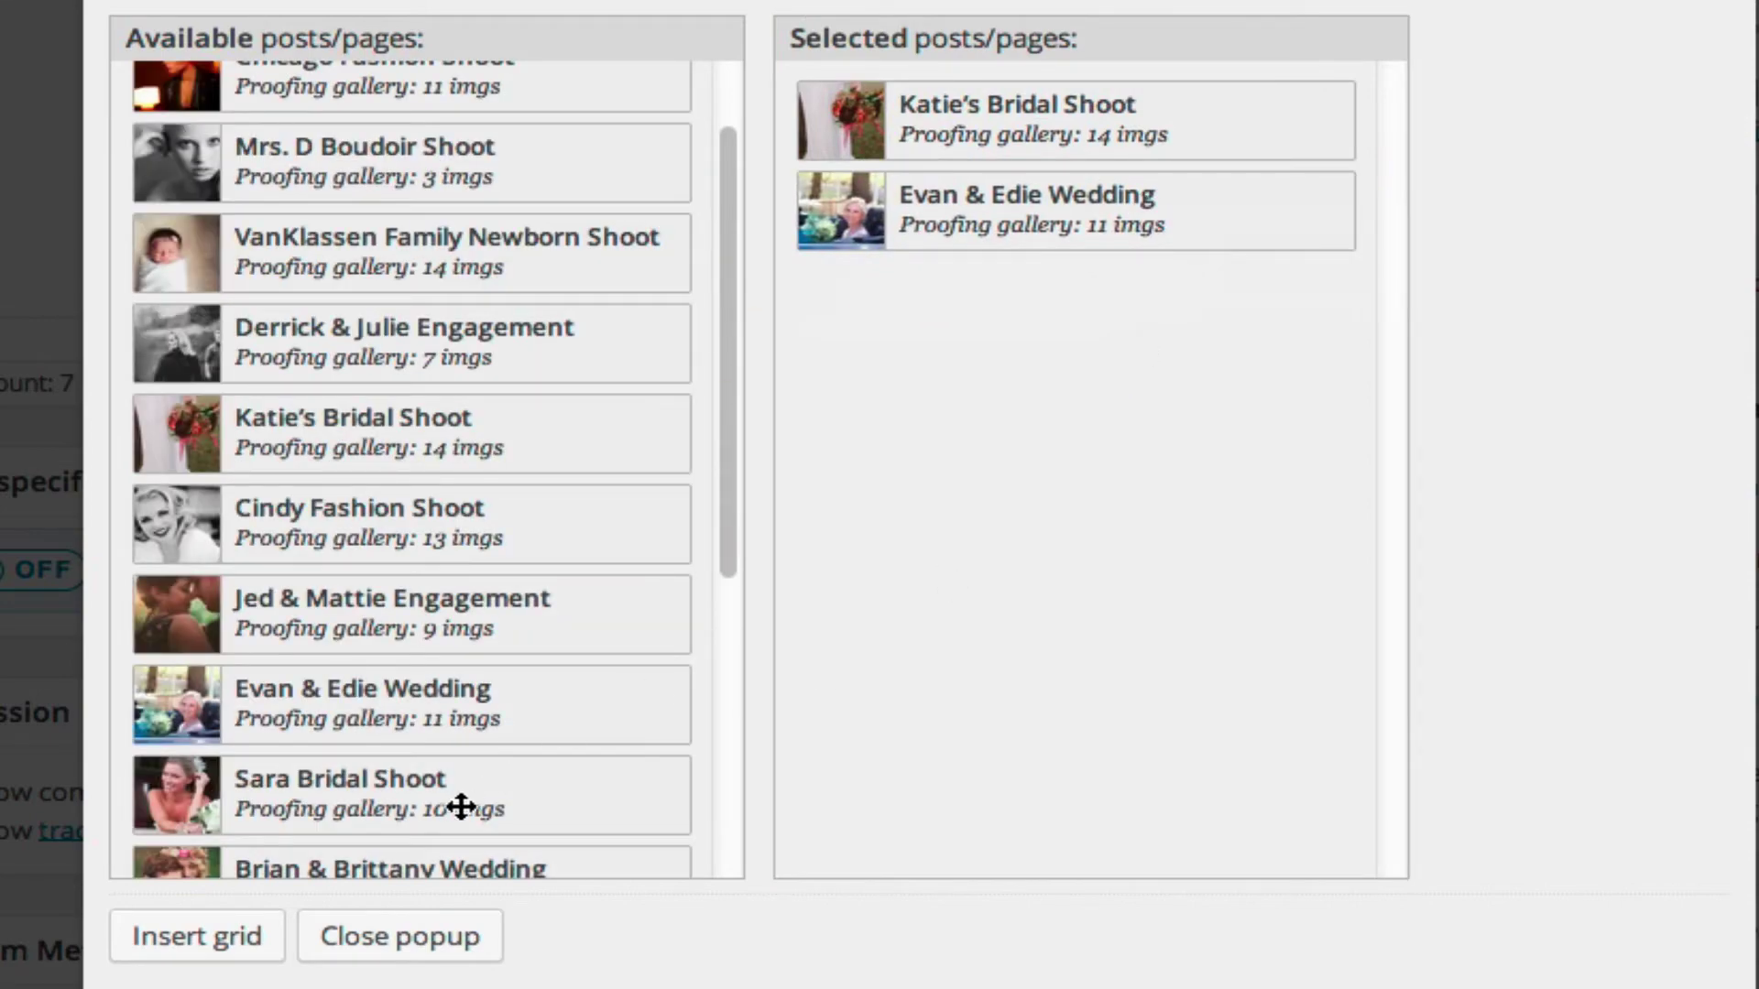
left_click_drag(461, 806, 1218, 311)
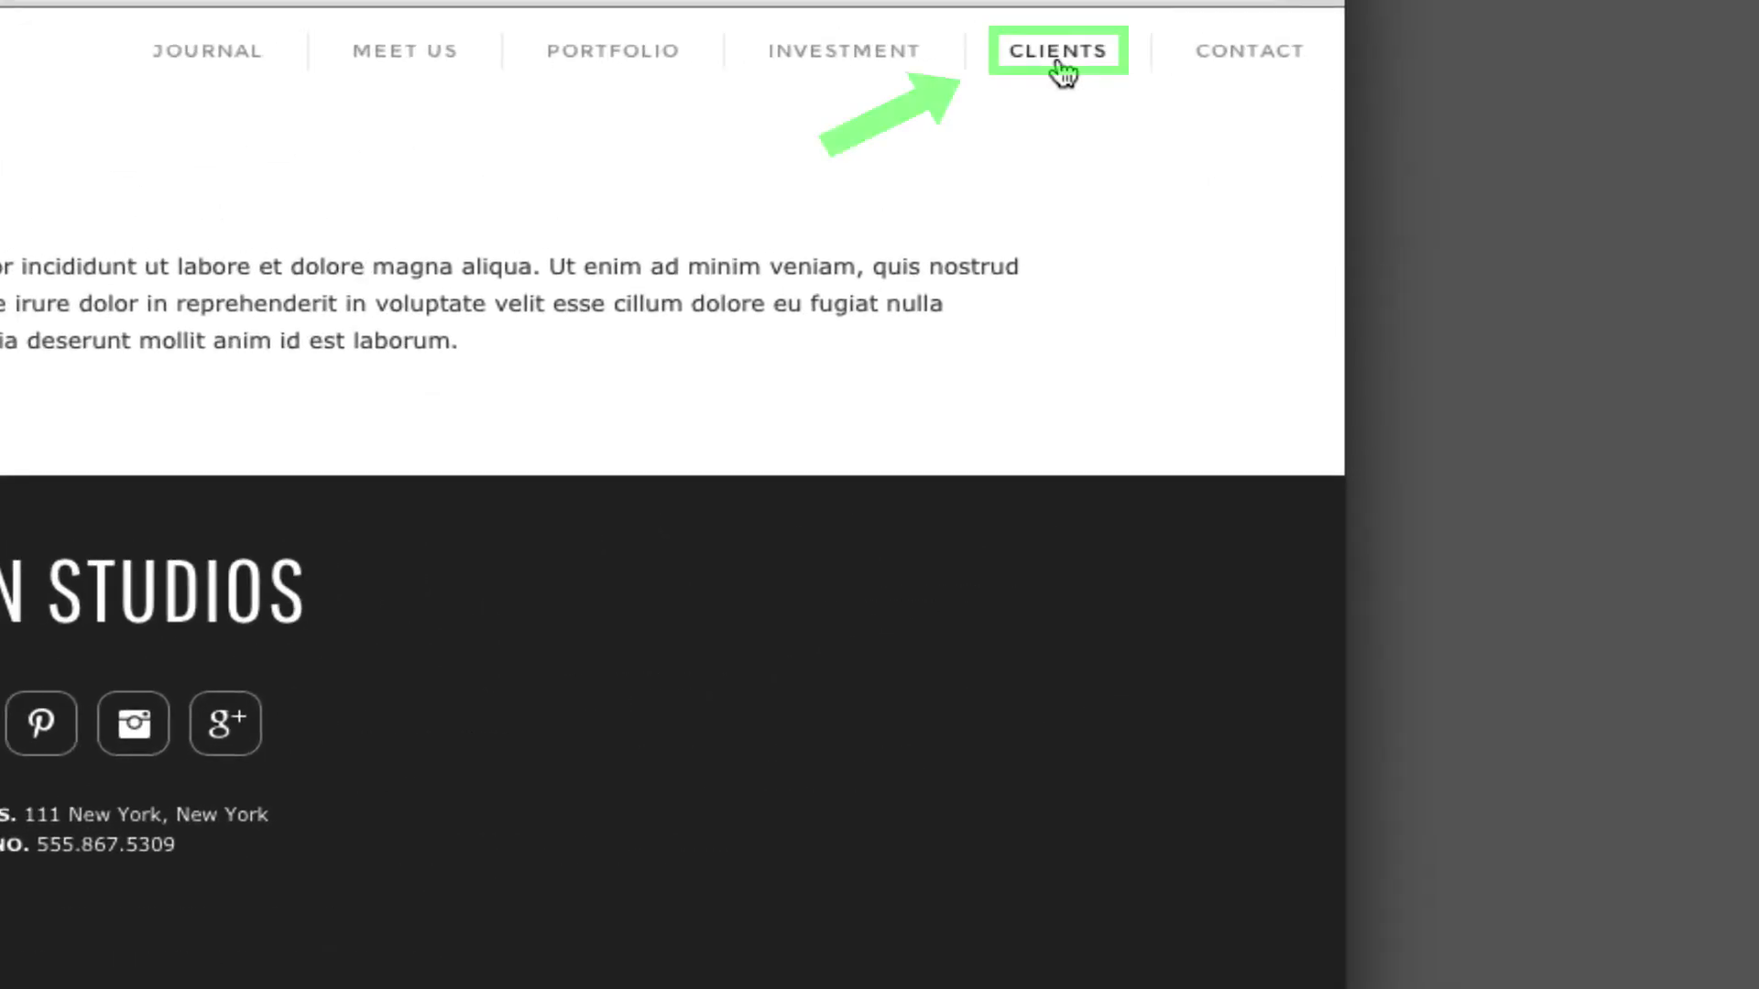
Open the Clients page from the live site's navigation
left_click(1060, 59)
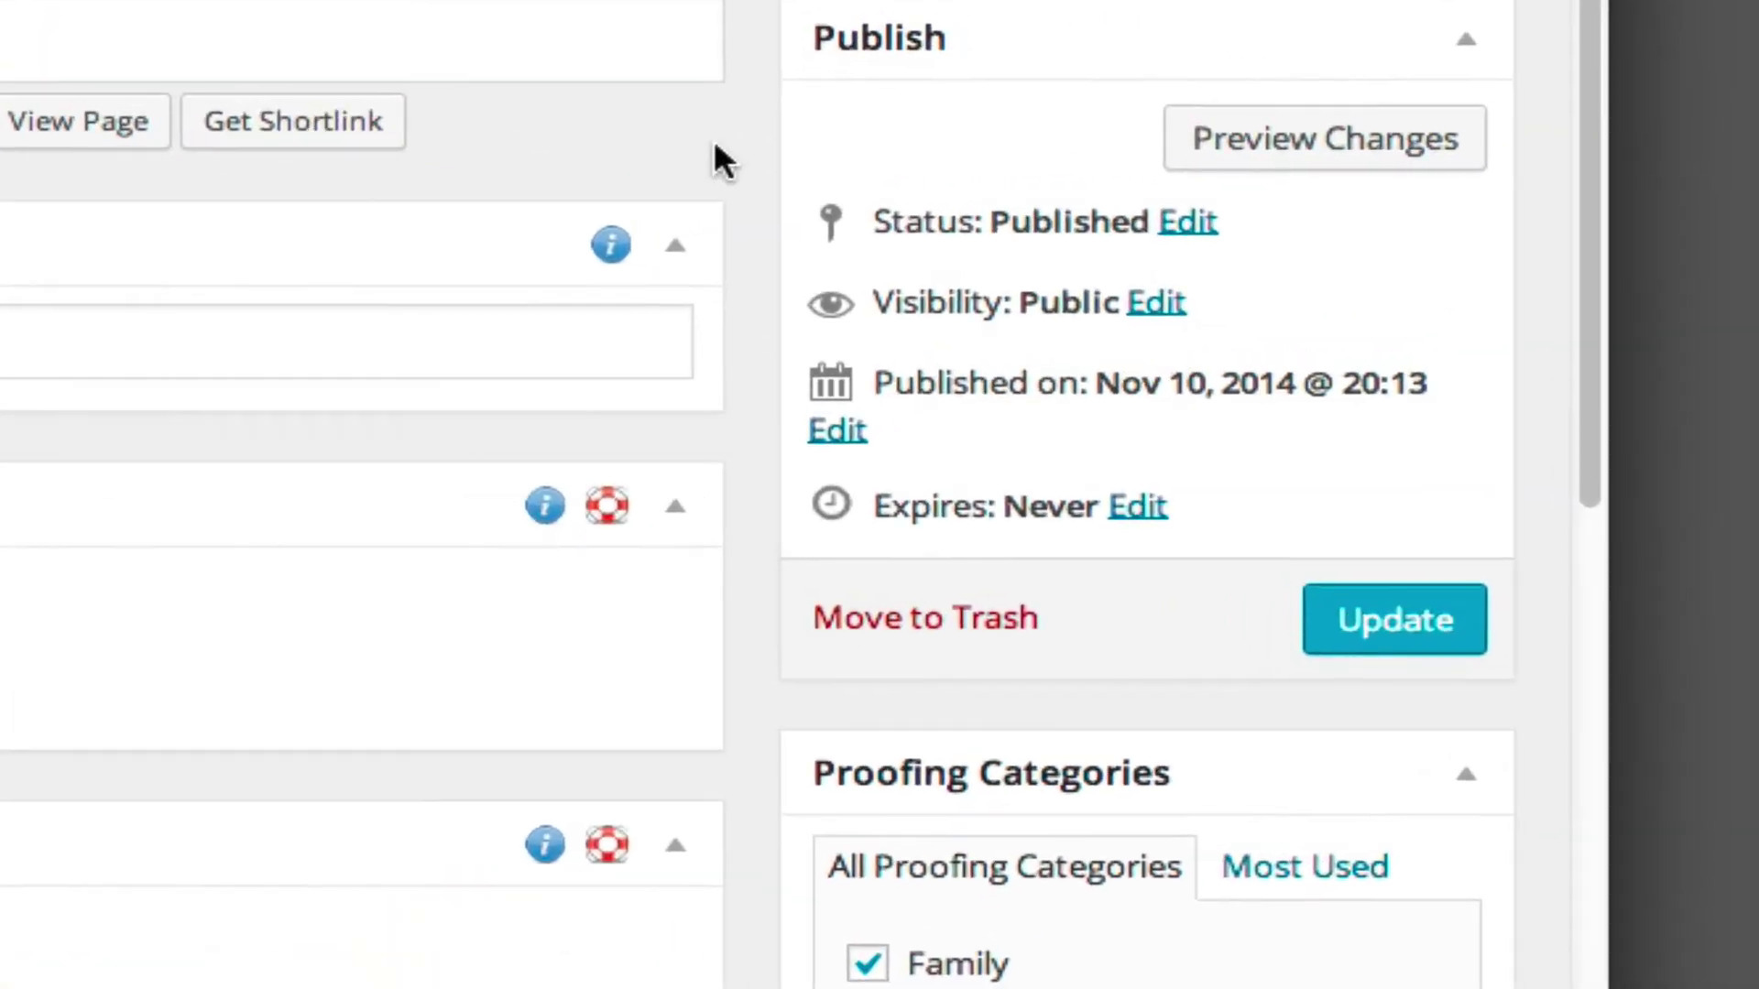
Change the published item's visibility to Password protected, enter its access password and confirm the setting
left_click(1160, 304)
left_click(827, 403)
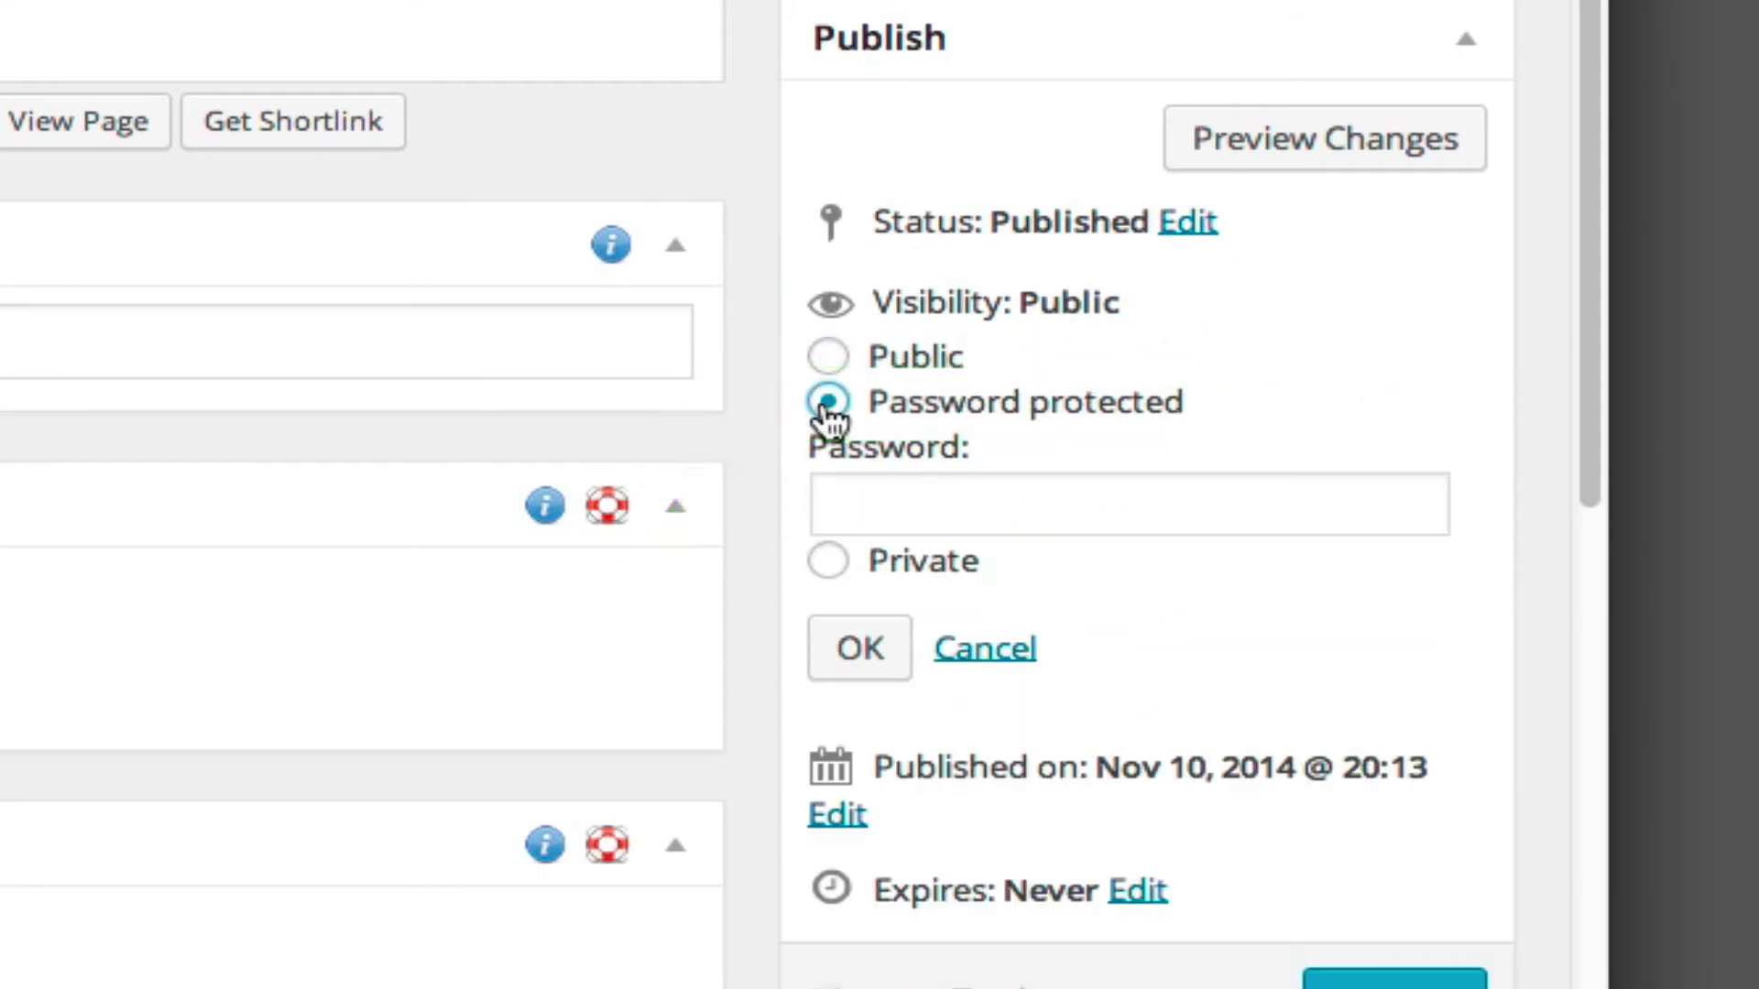
left_click(881, 500)
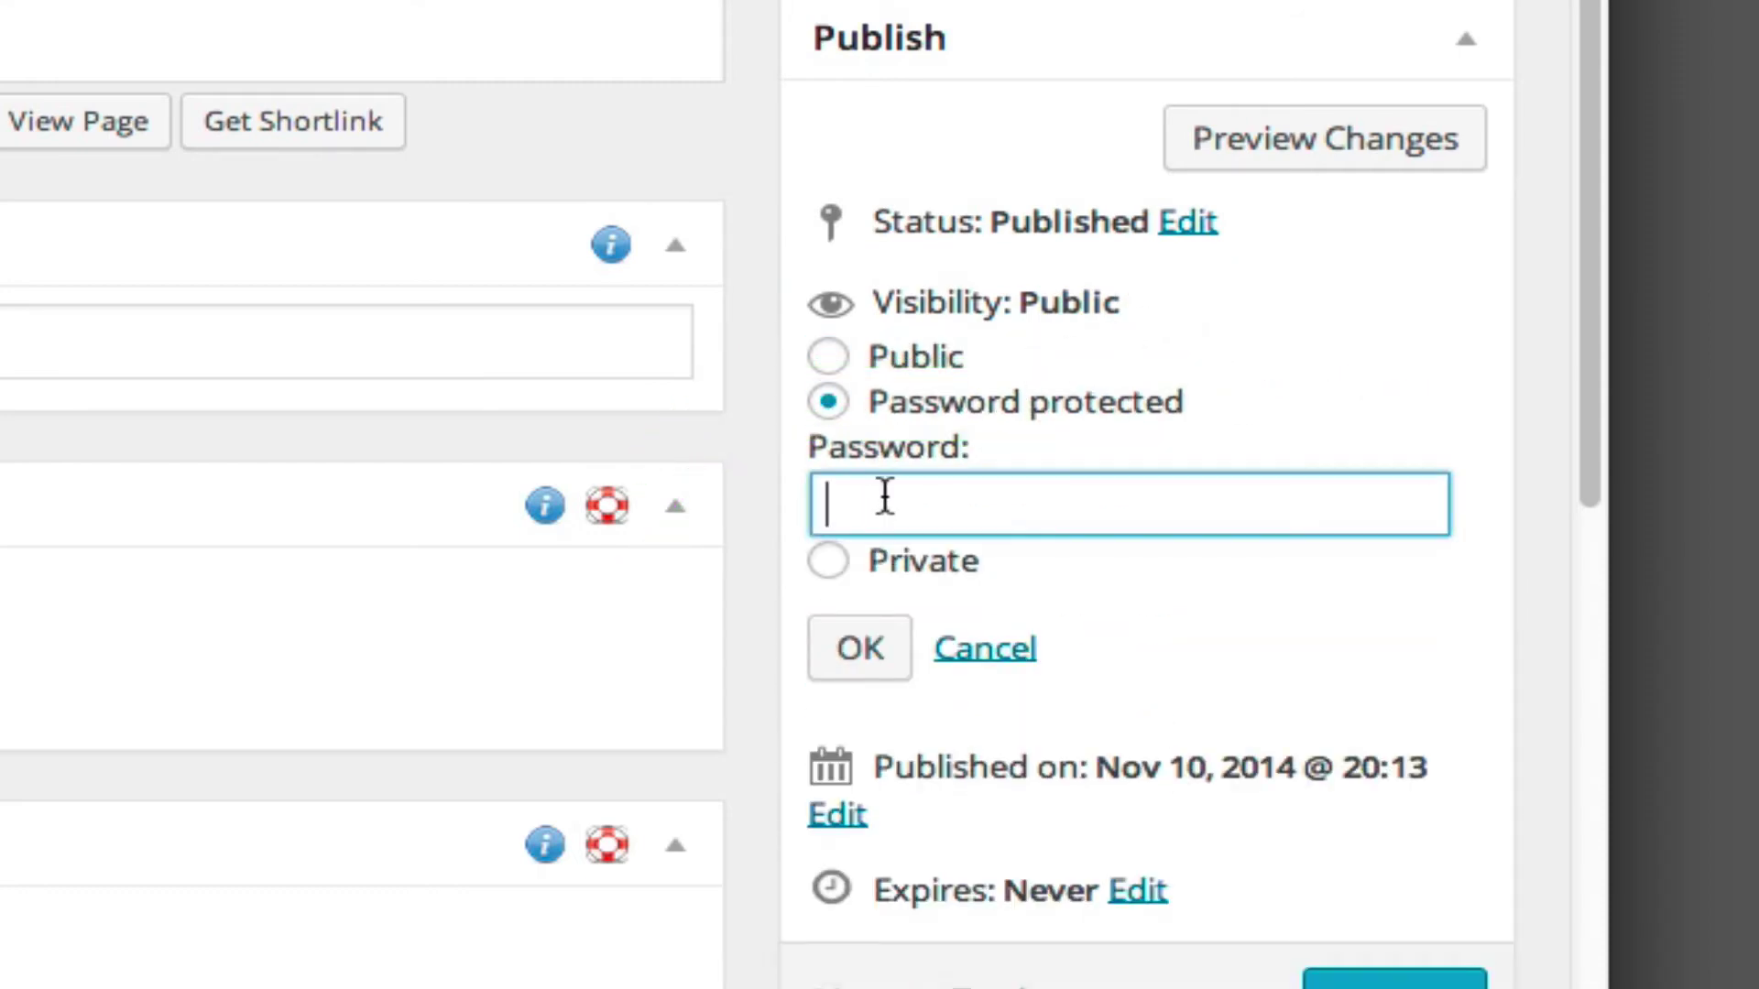
type("password")
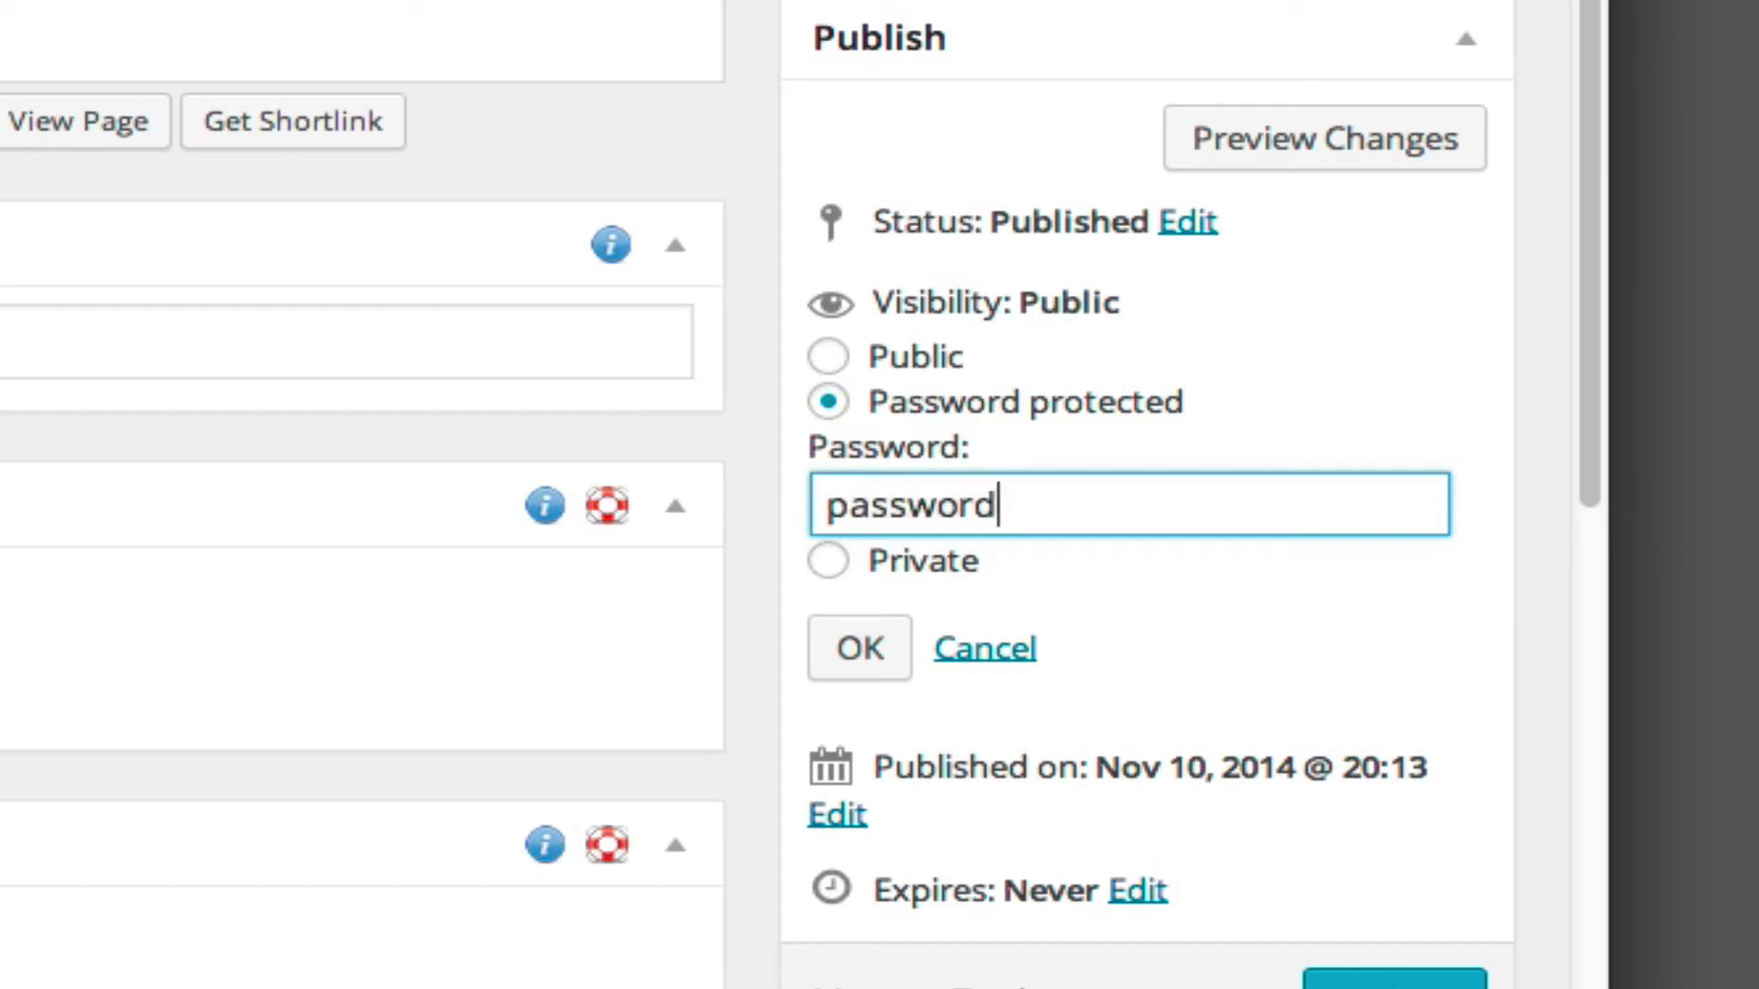
left_click(866, 652)
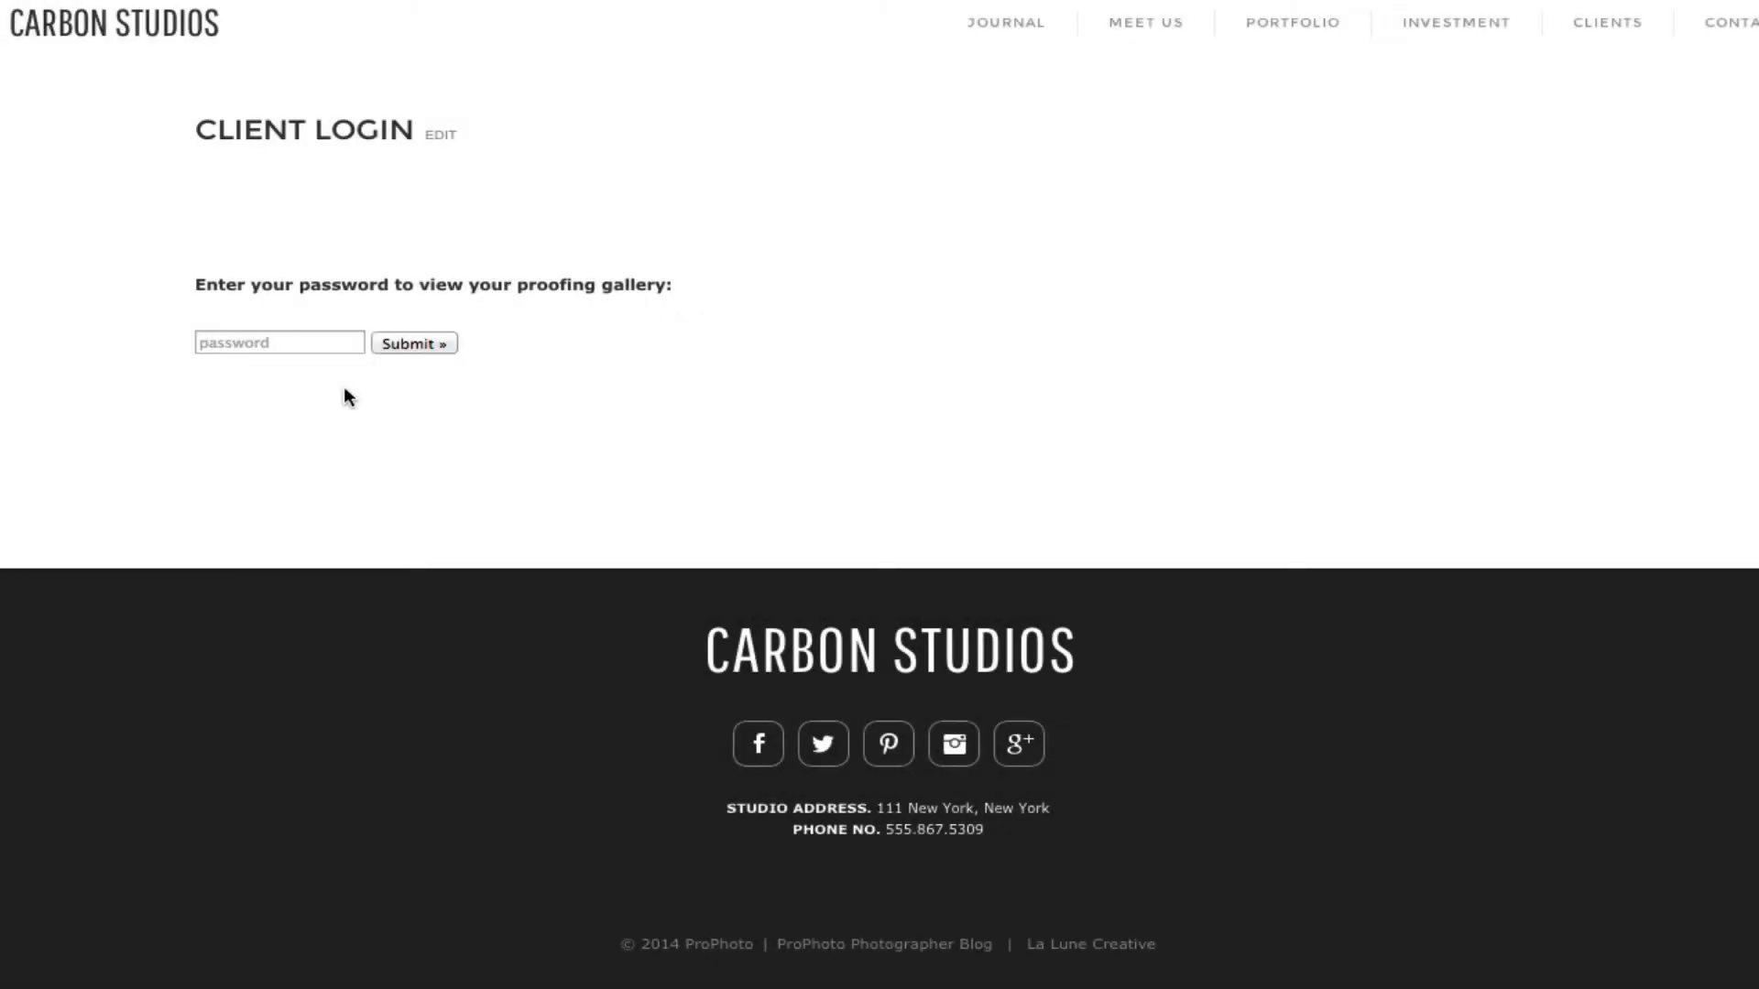
Enter the gallery password in the Client Login page's password form
left_click(261, 338)
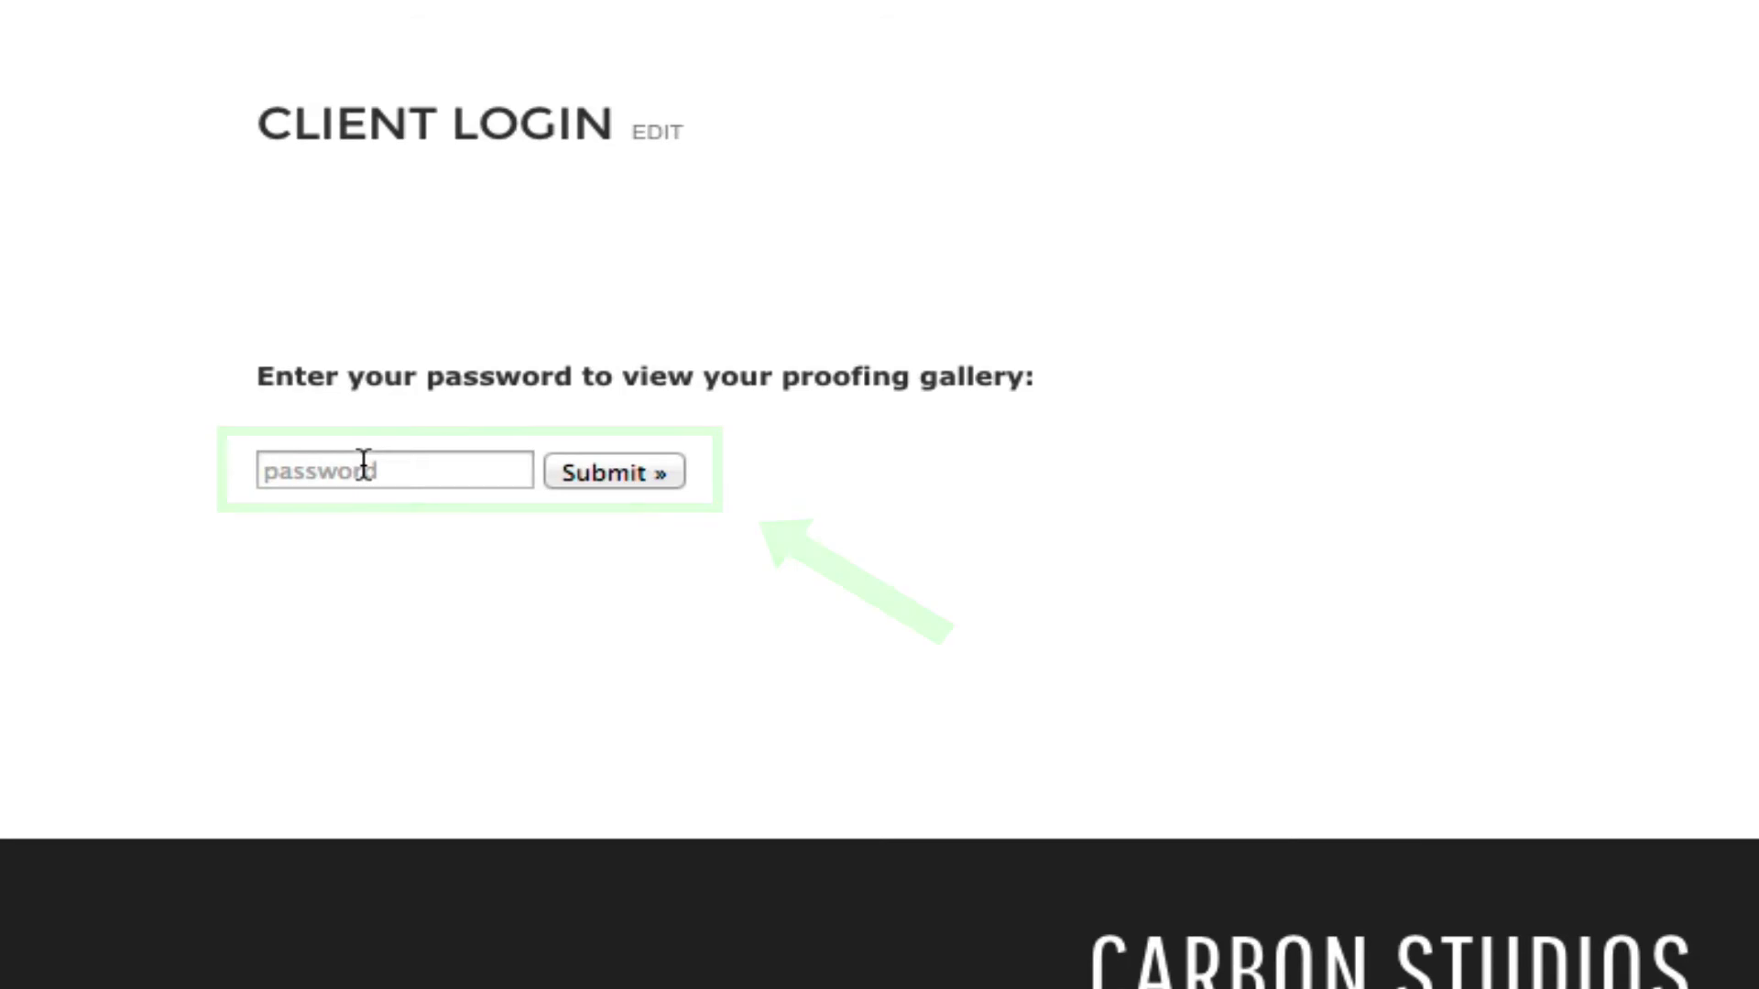
type("•••••••••")
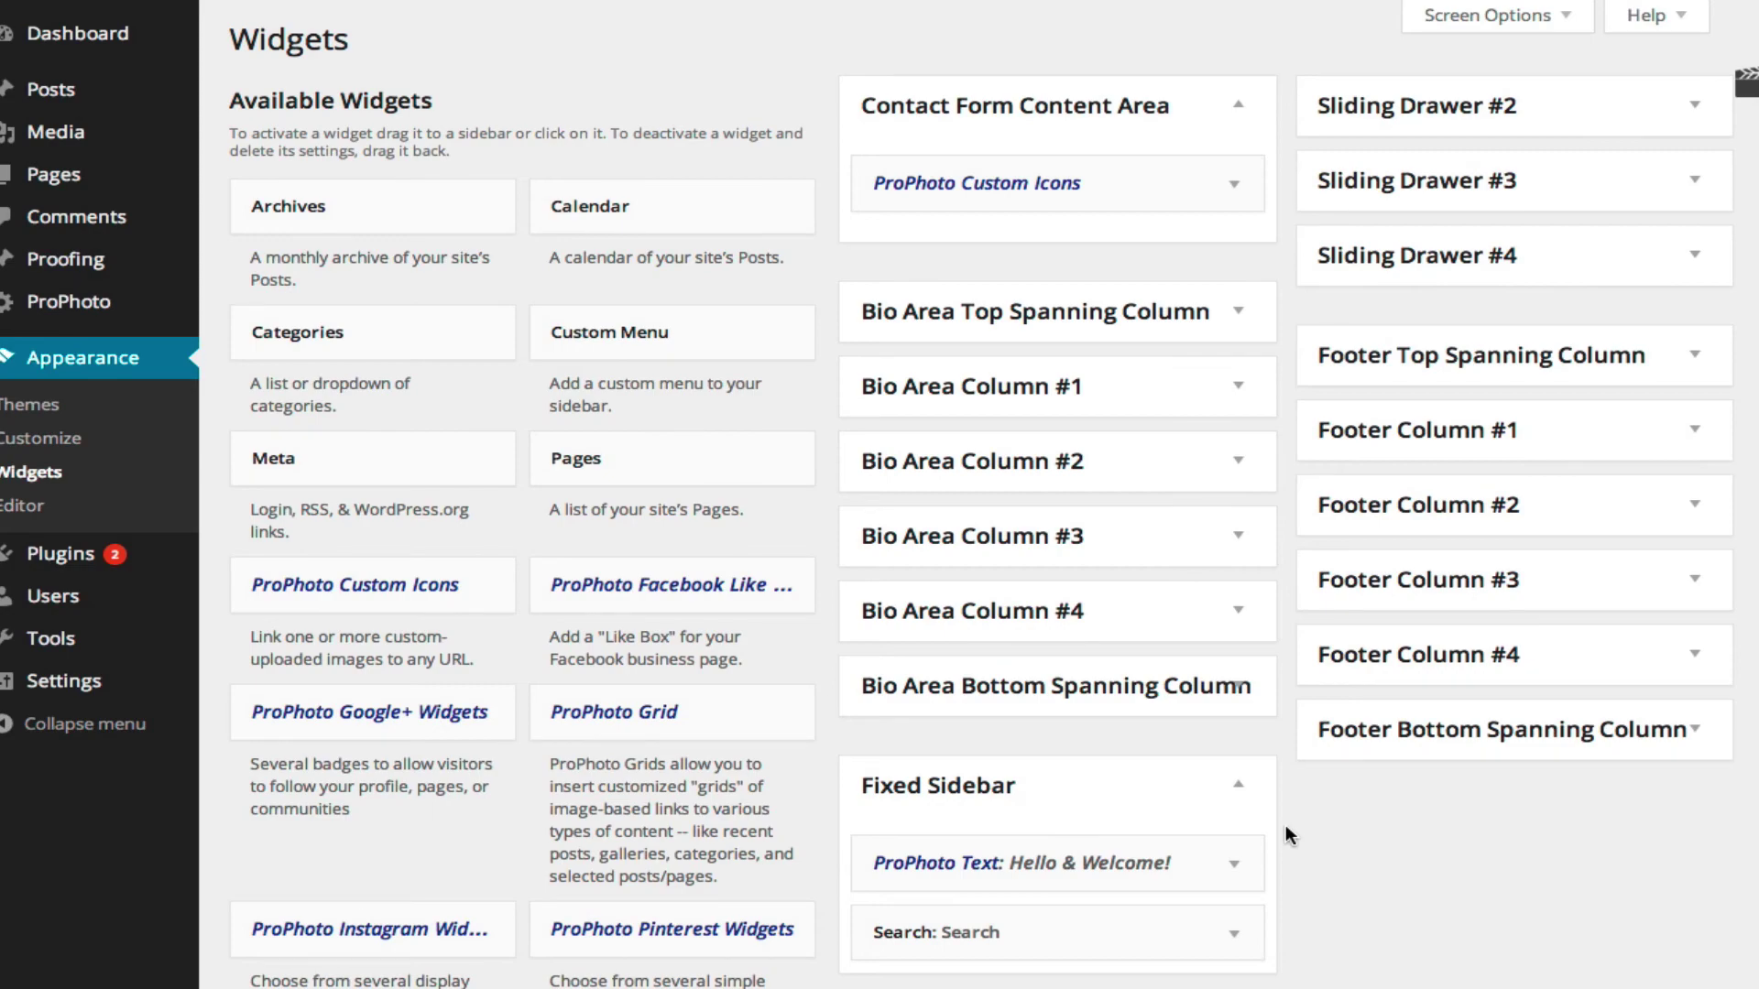
Add a ProPhoto Text widget to the Fixed Sidebar below the welcome text and title it "Client Login"
scroll(1284, 825, "down", 5)
left_click_drag(438, 854, 1013, 251)
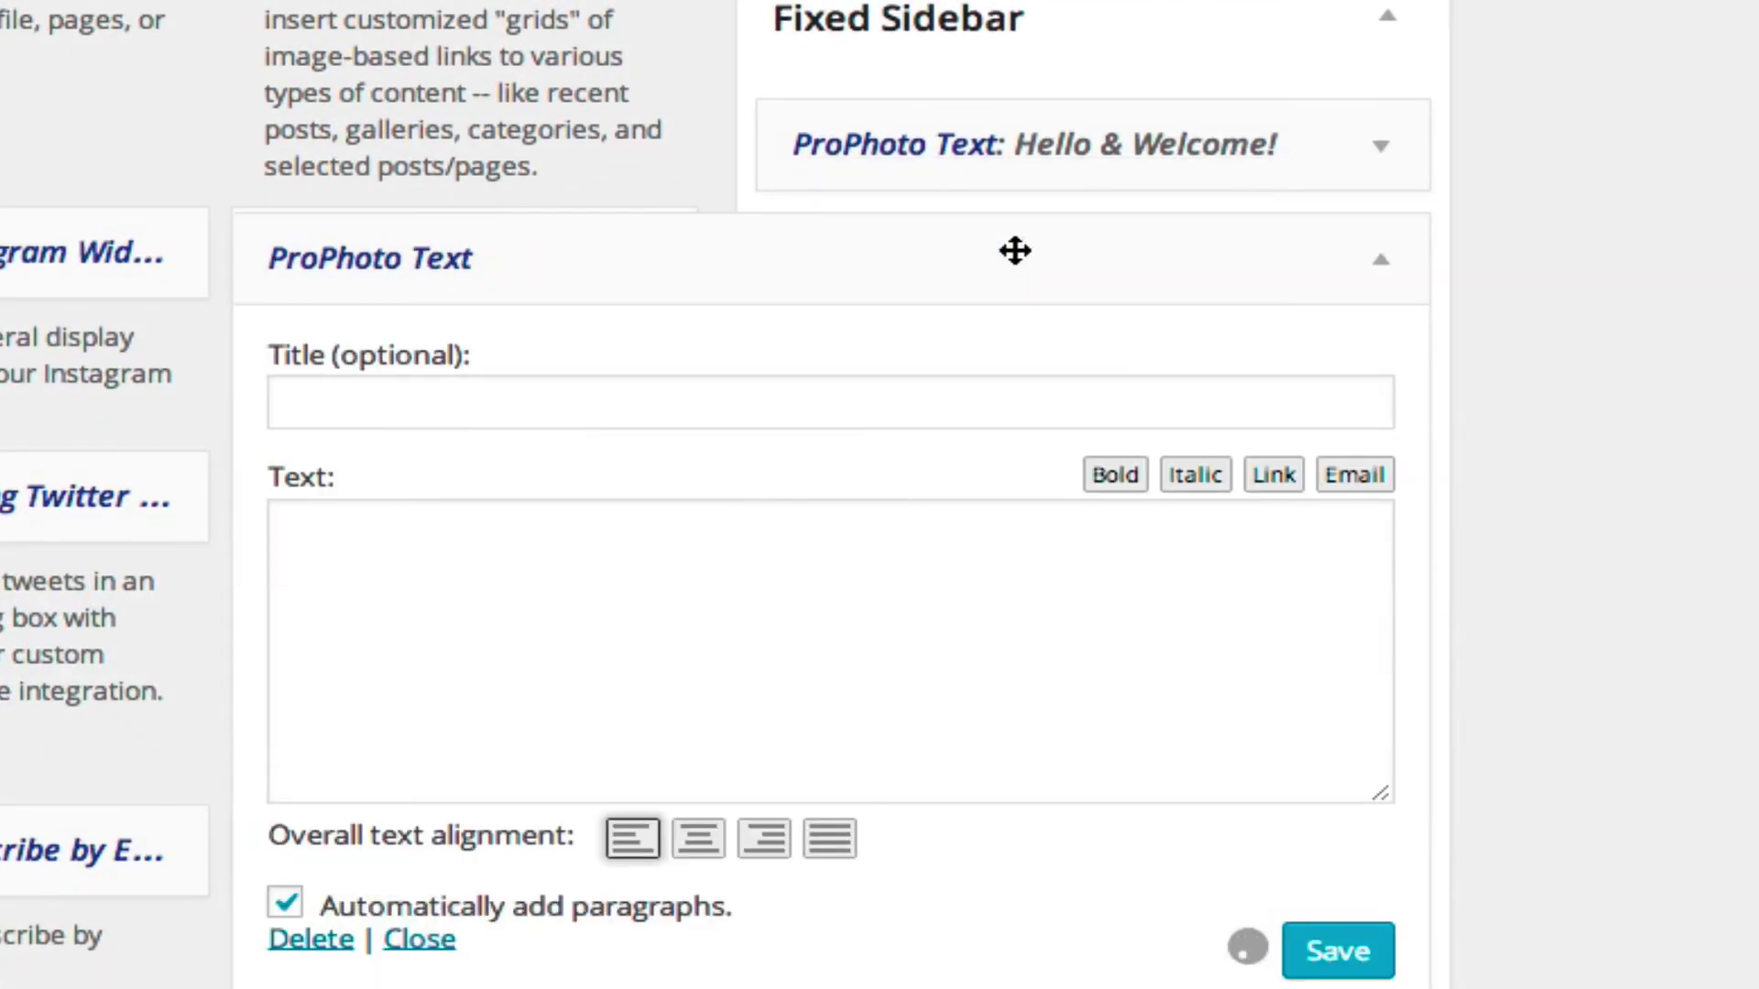
left_click(766, 393)
type("Client ")
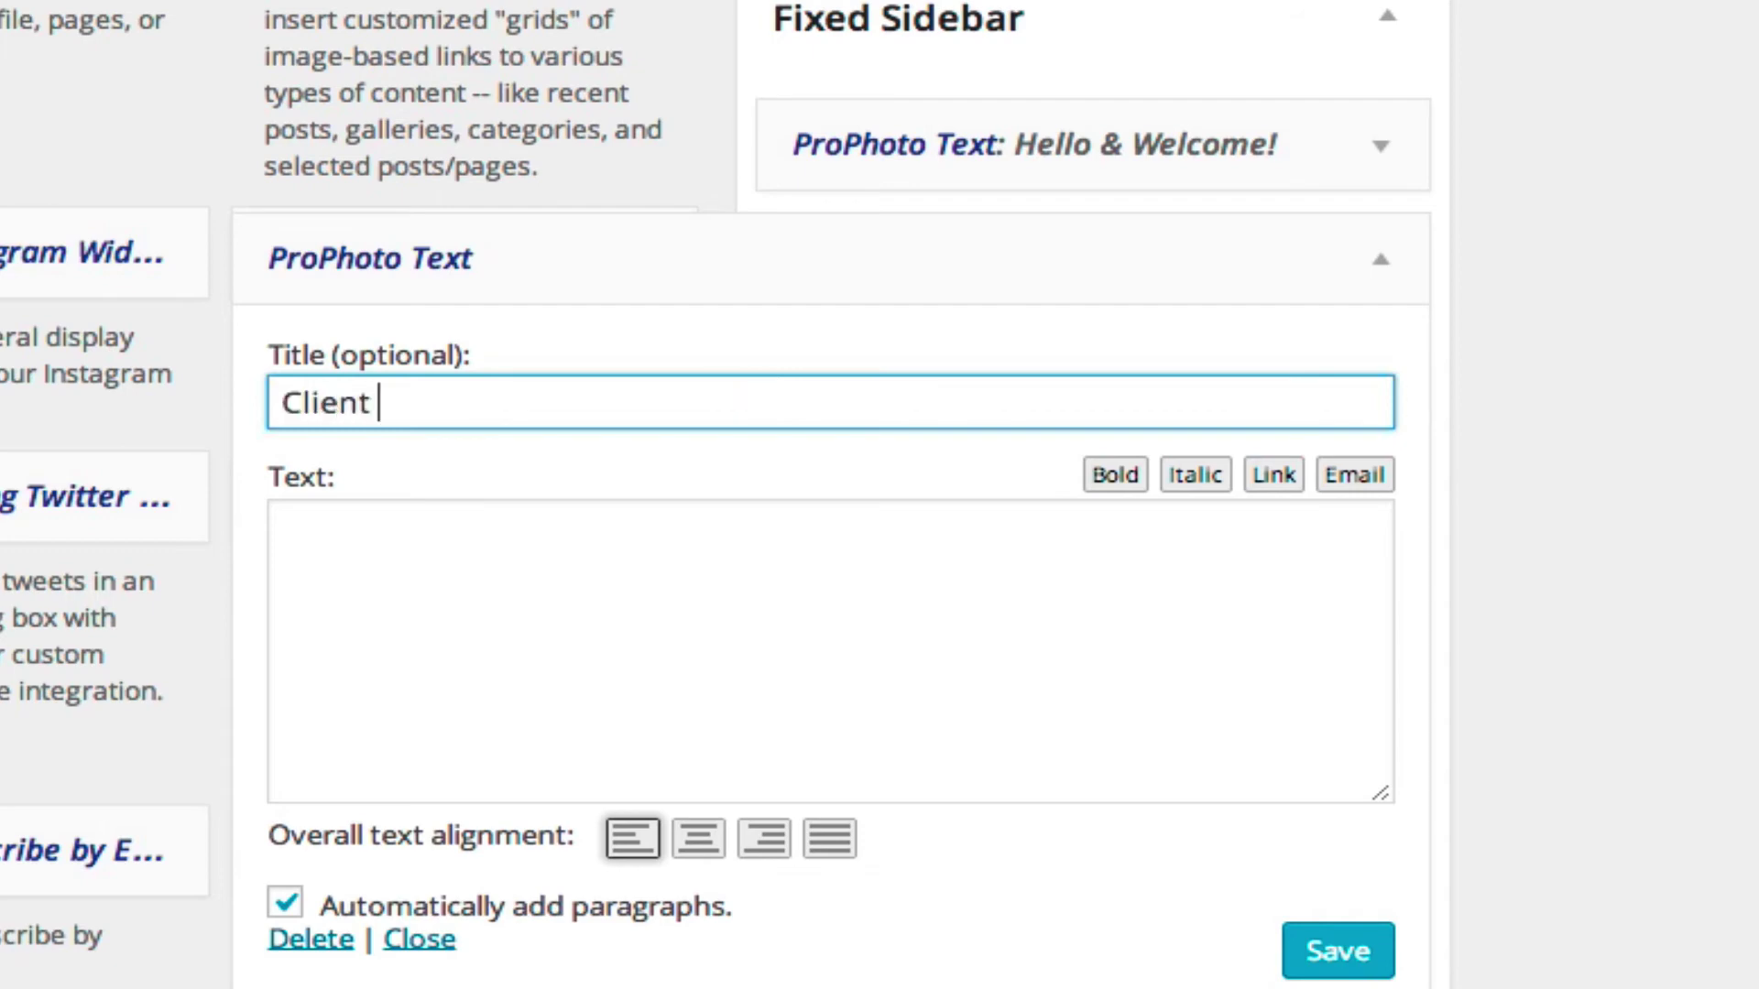
type("Login")
Fill the Client Login widget's text with "Enter your password here:" above the shortcode [proofing_password_form]
left_click(475, 518)
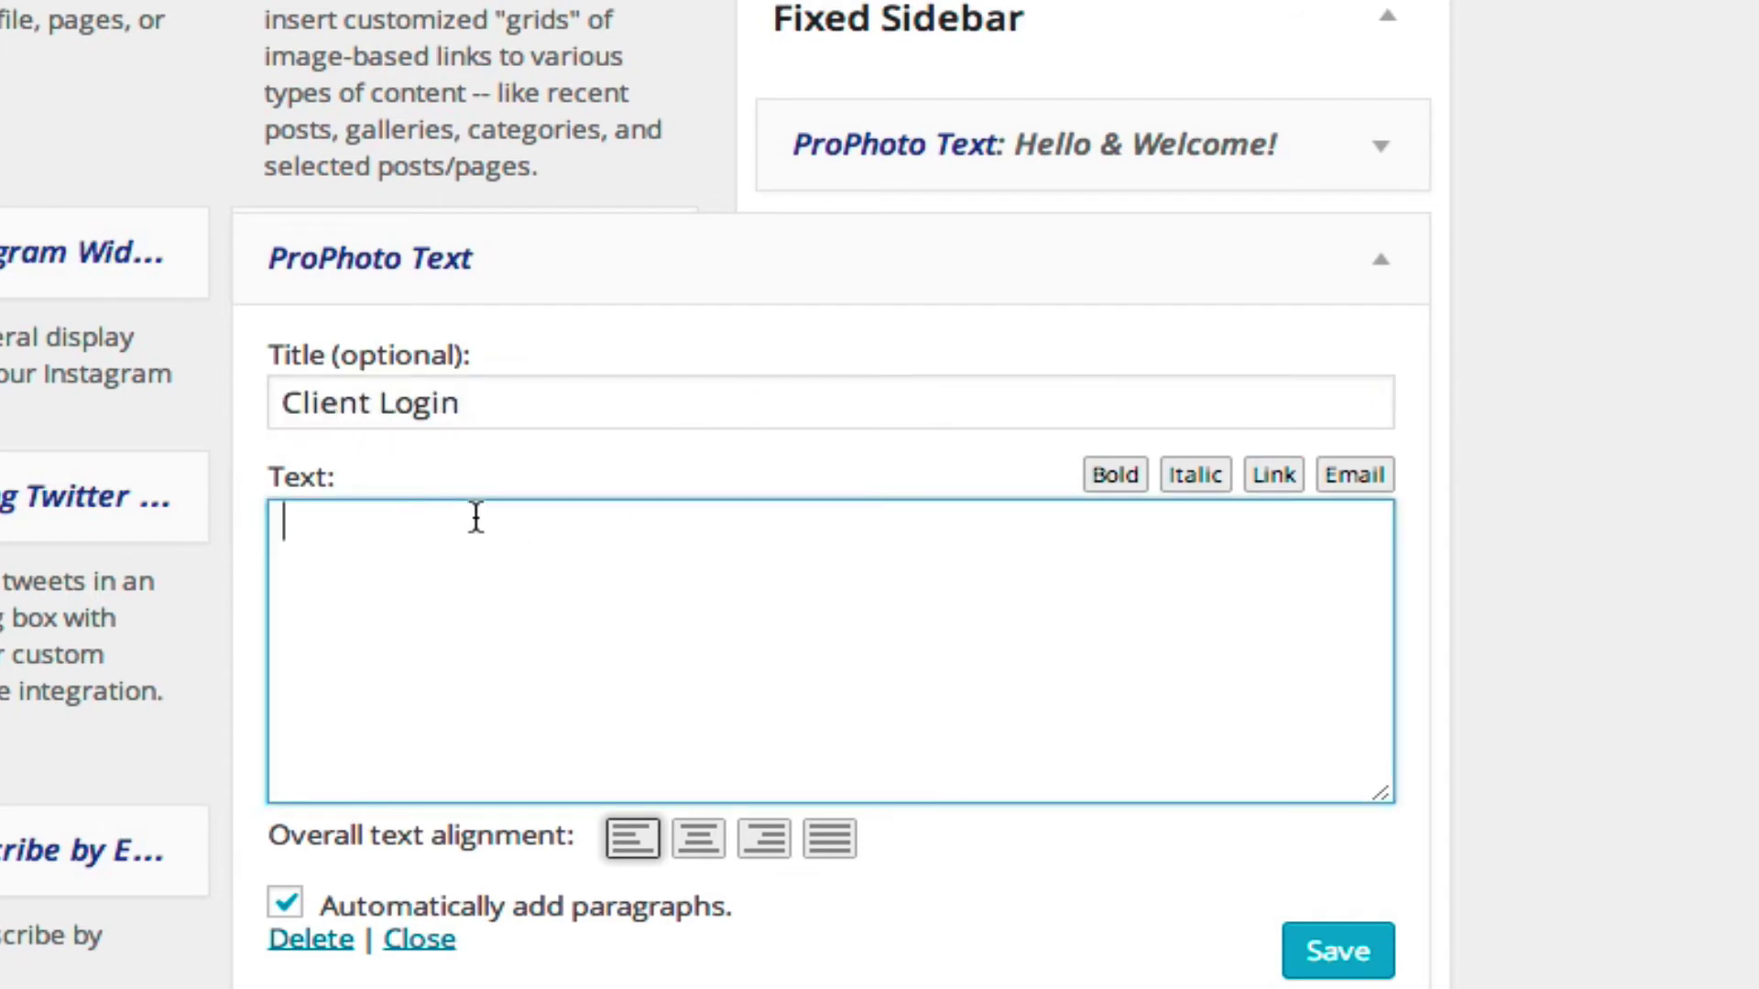
key("ctrl+v")
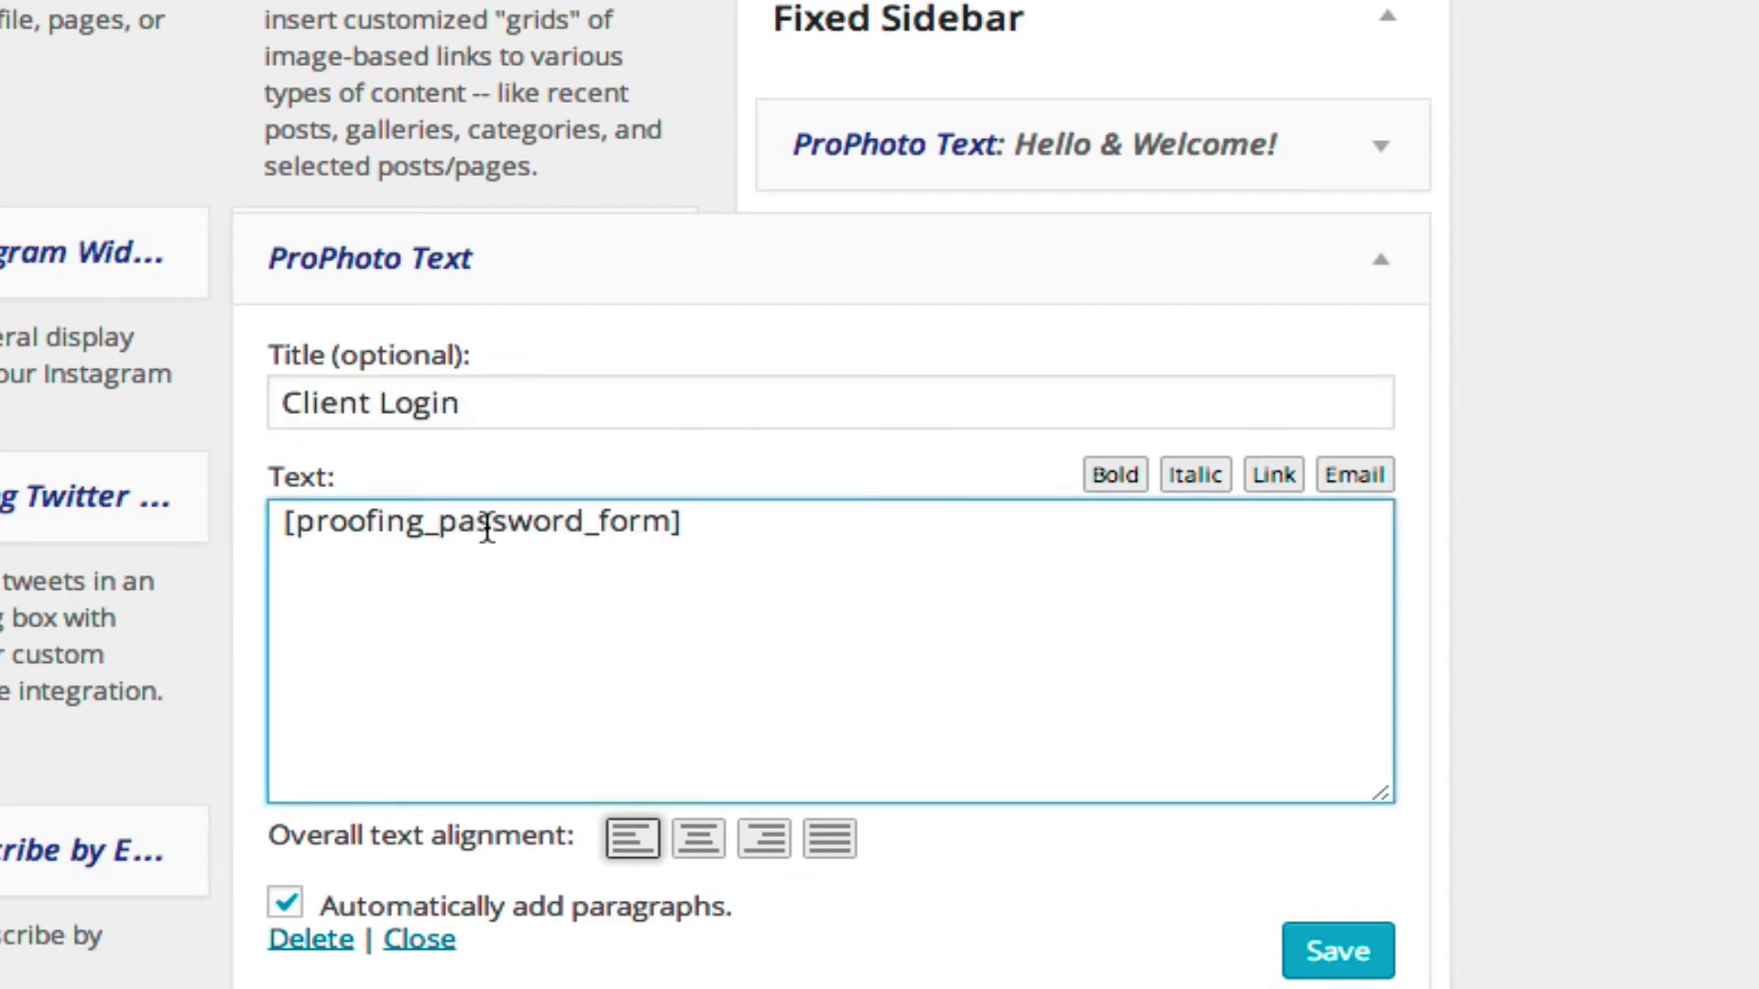
key("Return")
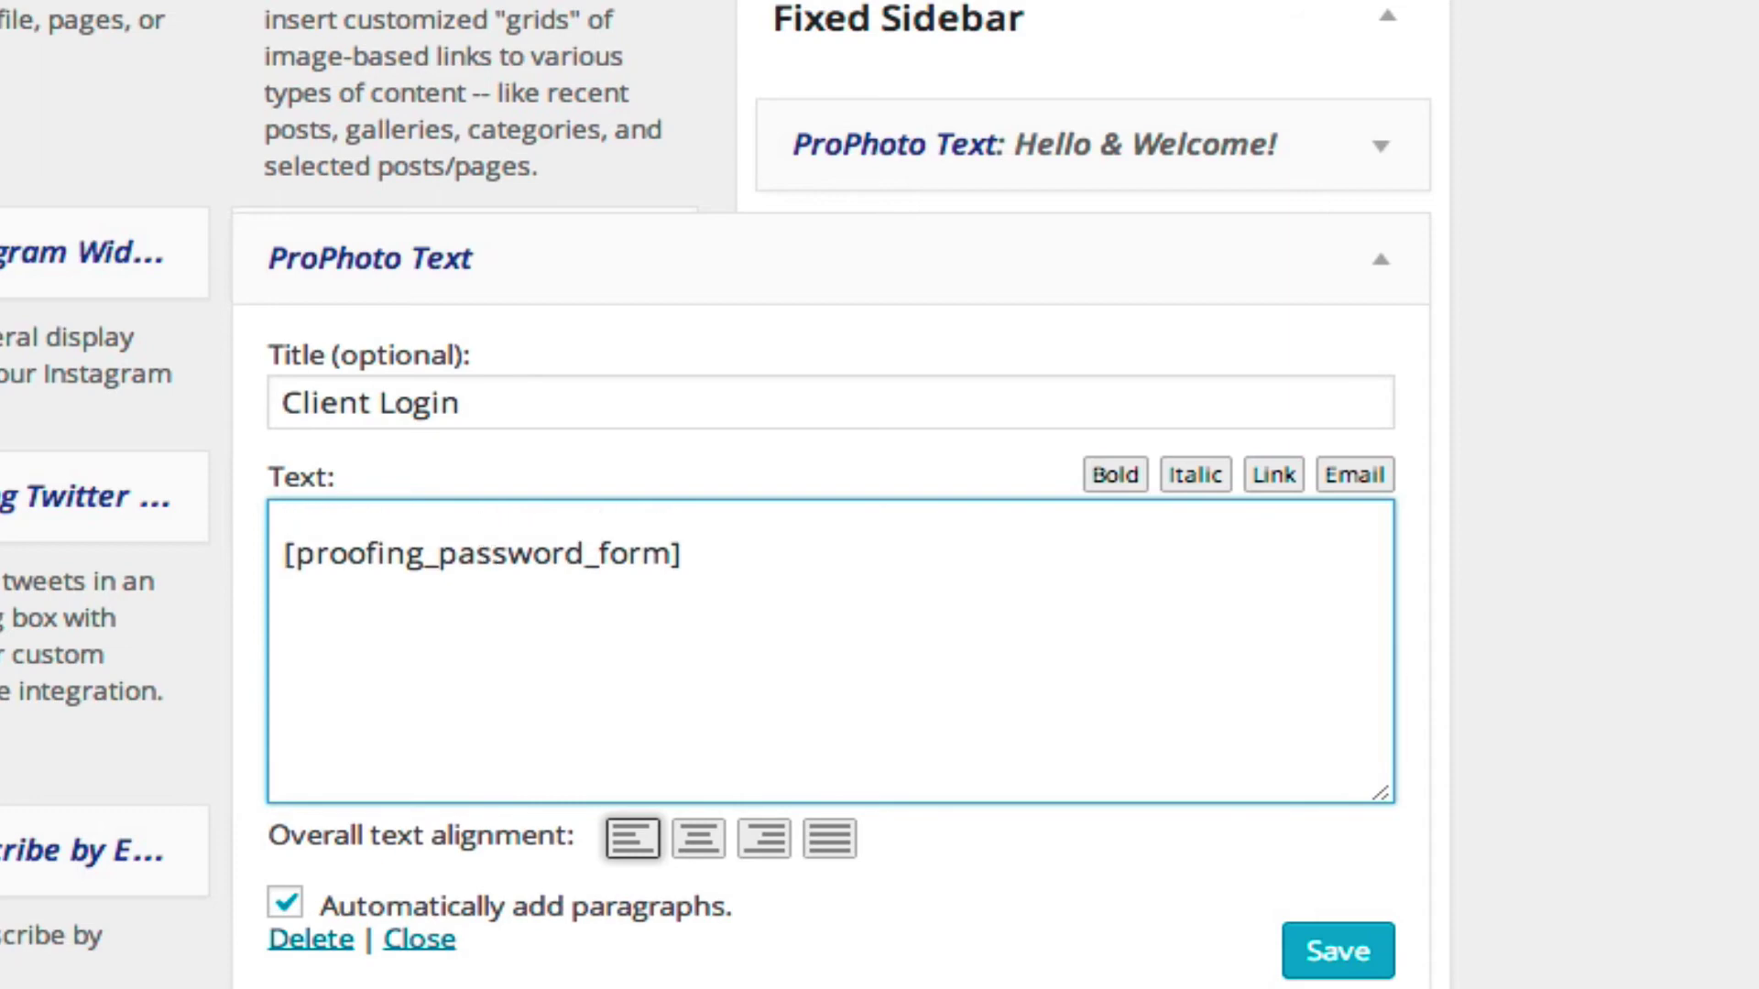
type("Enter your password")
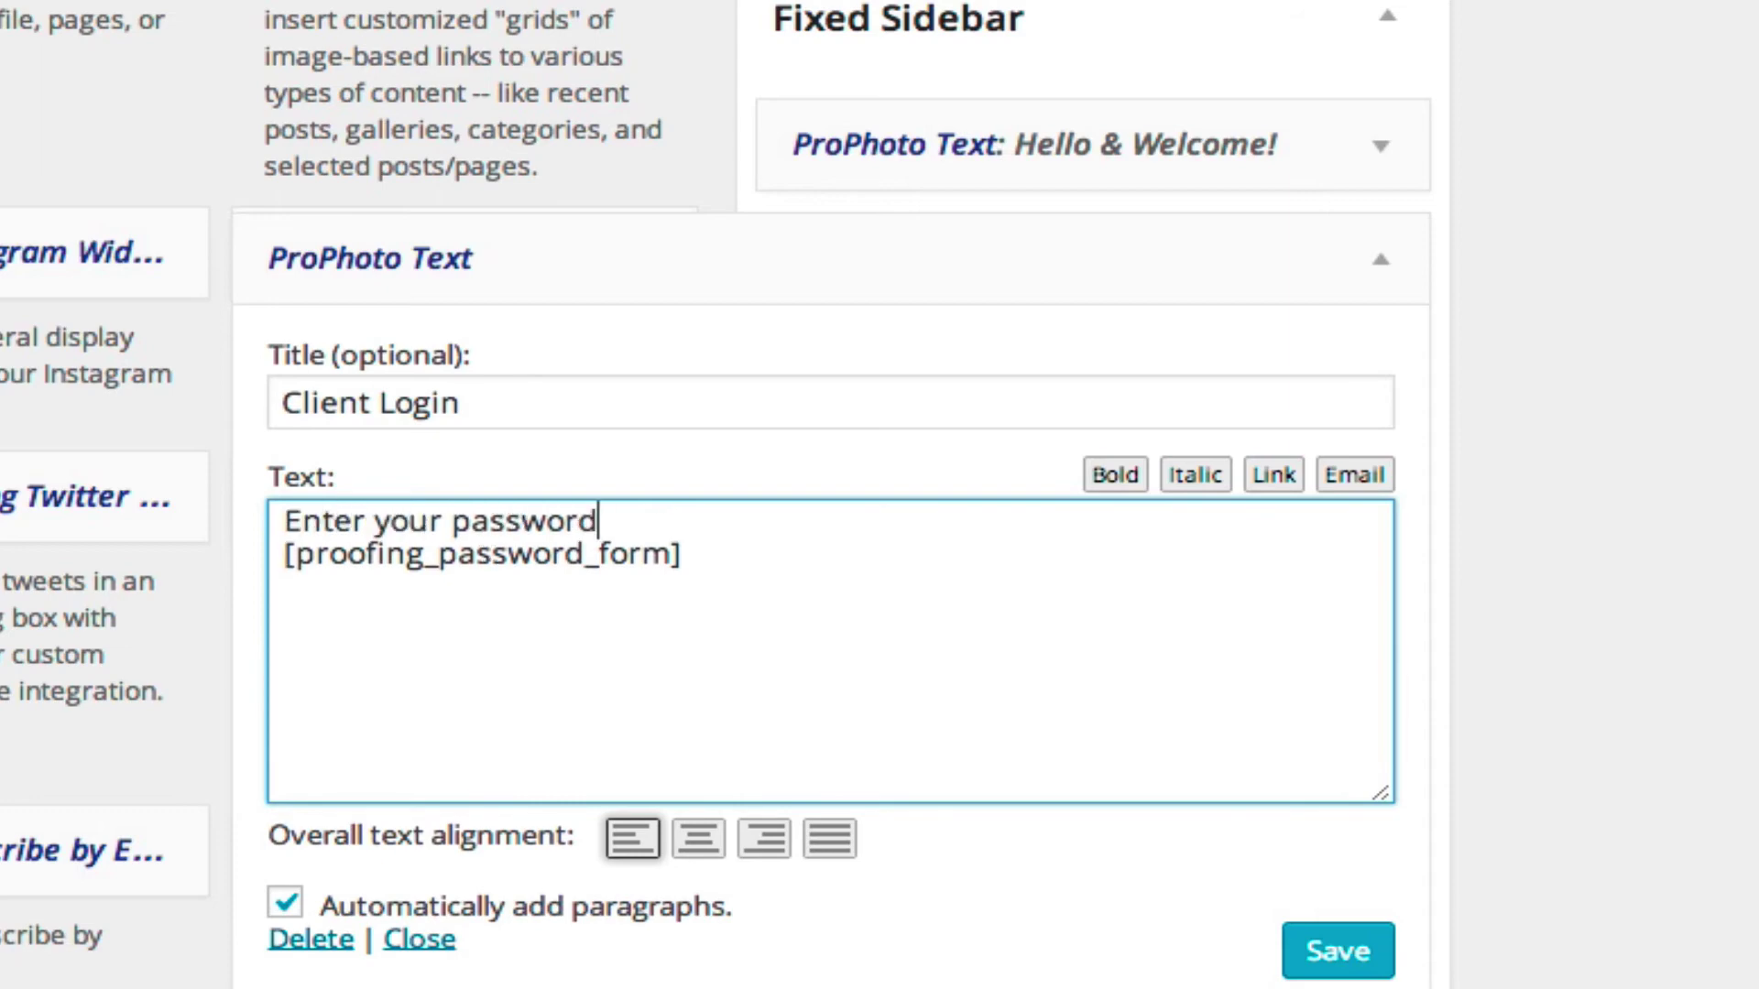
type(" here:")
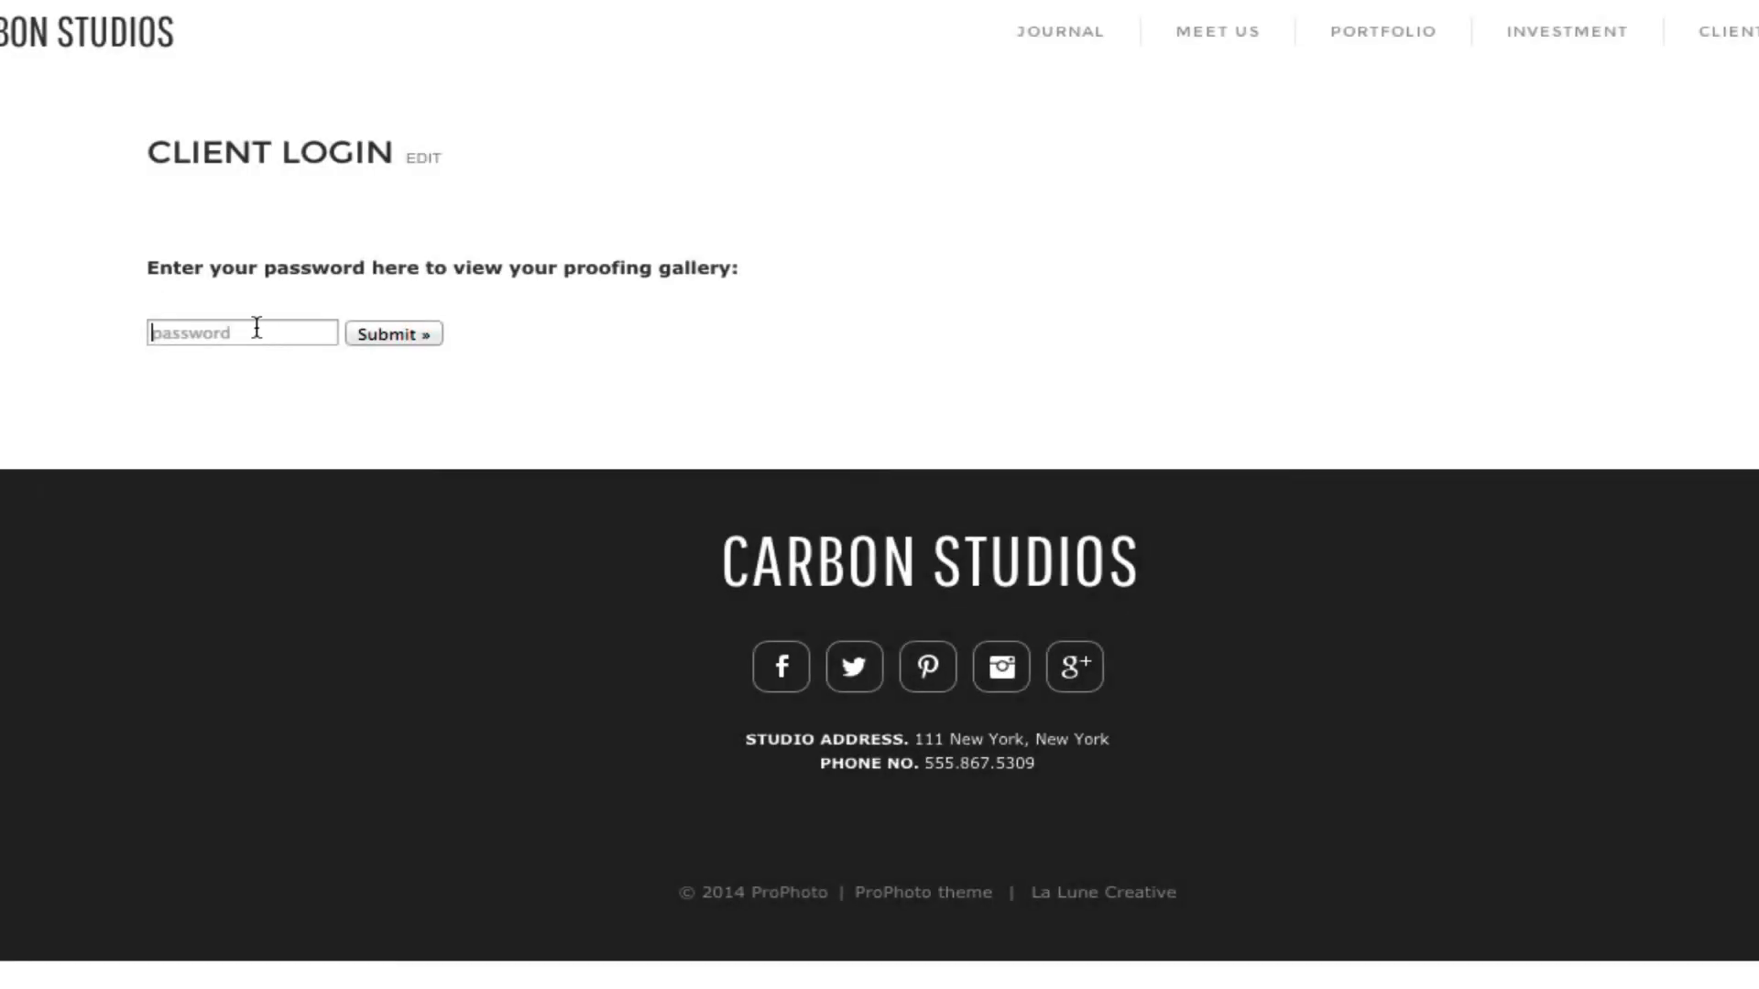
Submit the client password on the Client Login page and open the first gallery in the resulting grid
type("•••")
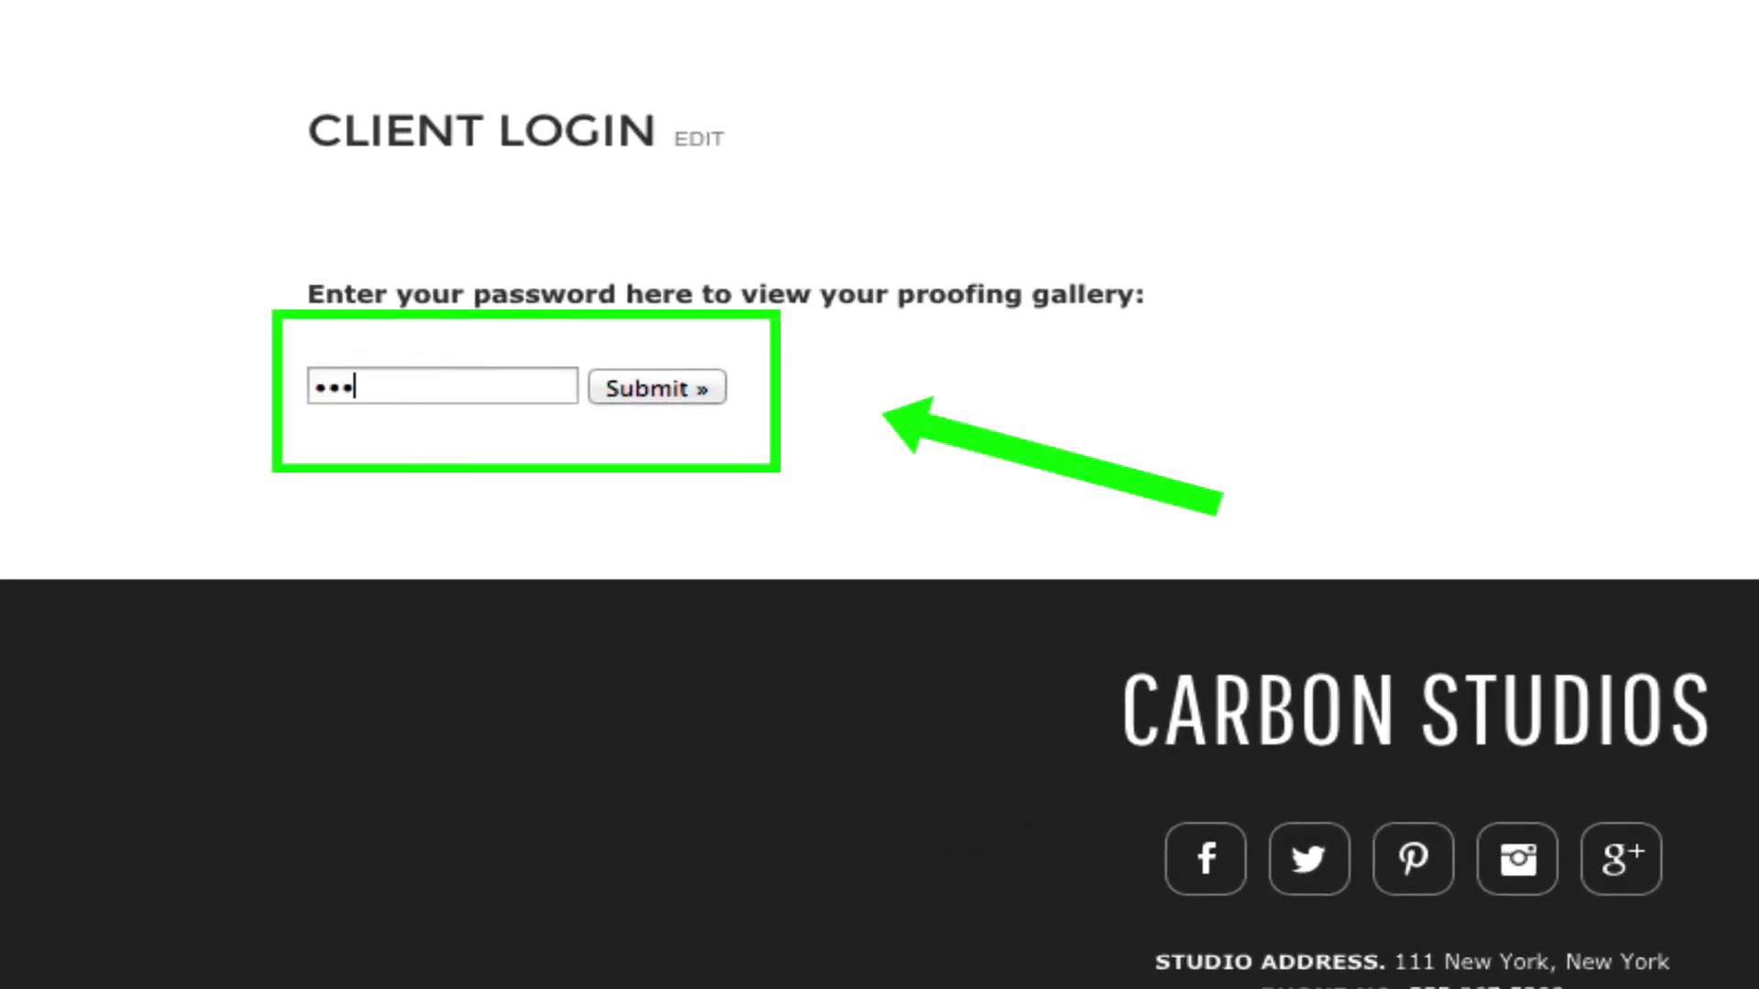
type("•")
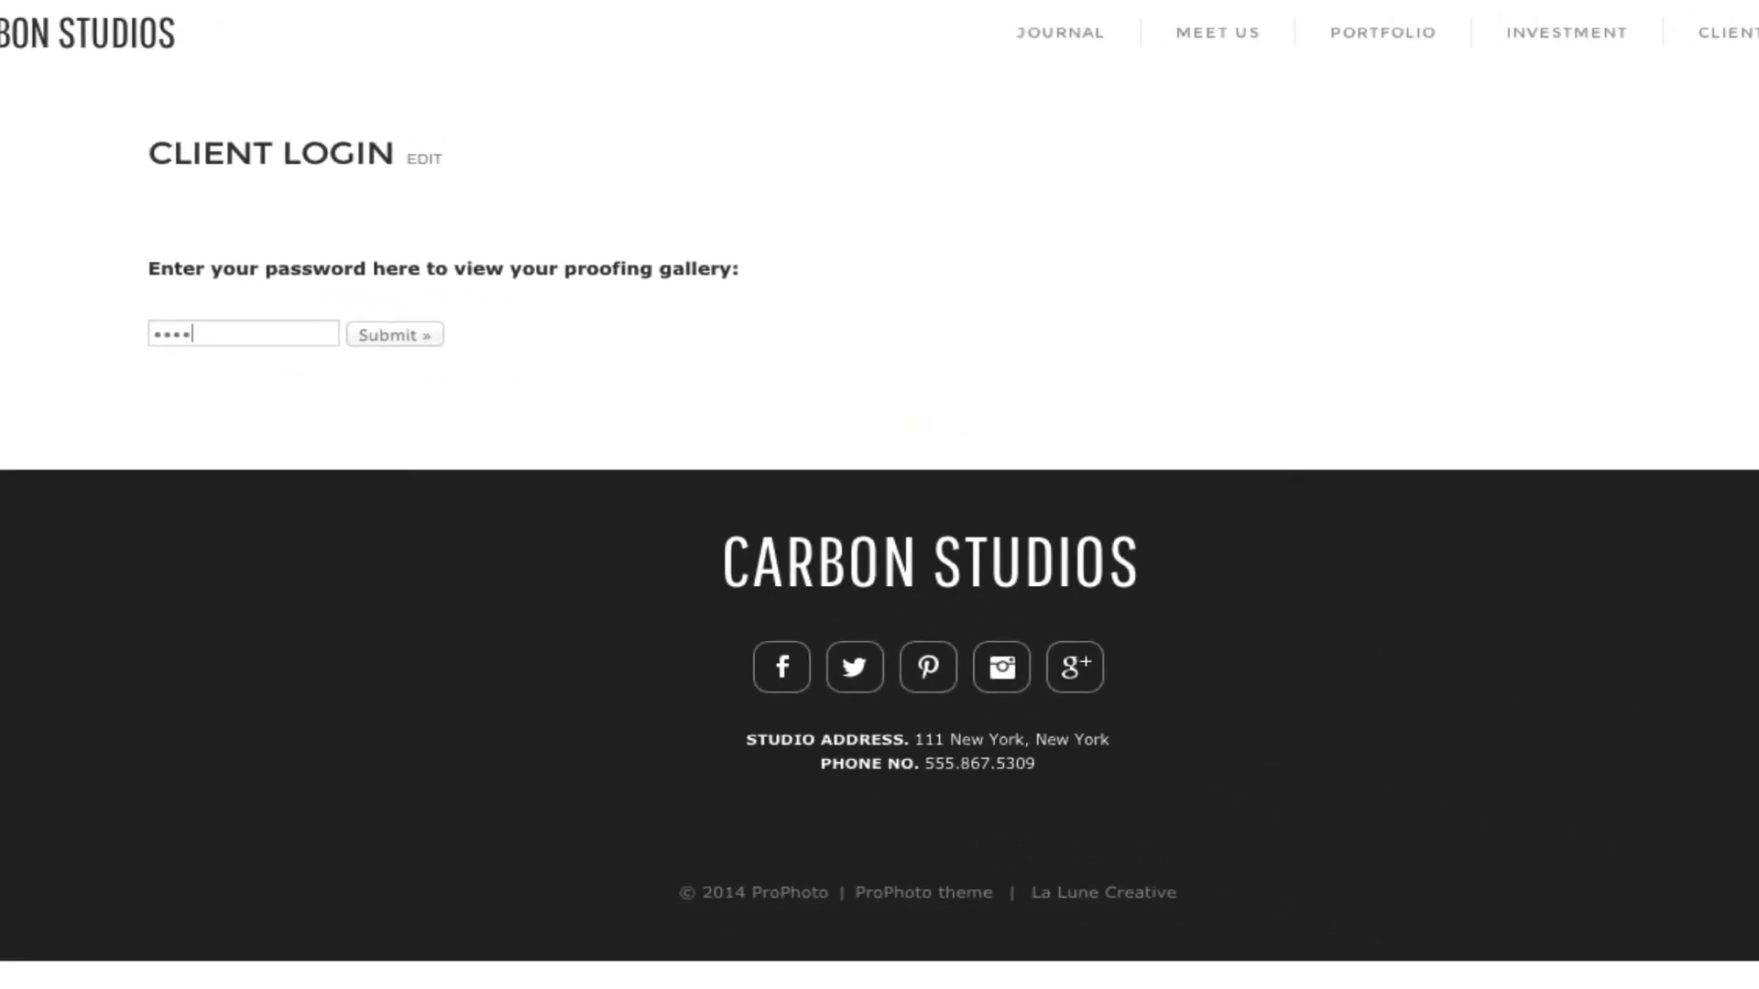
key("Return")
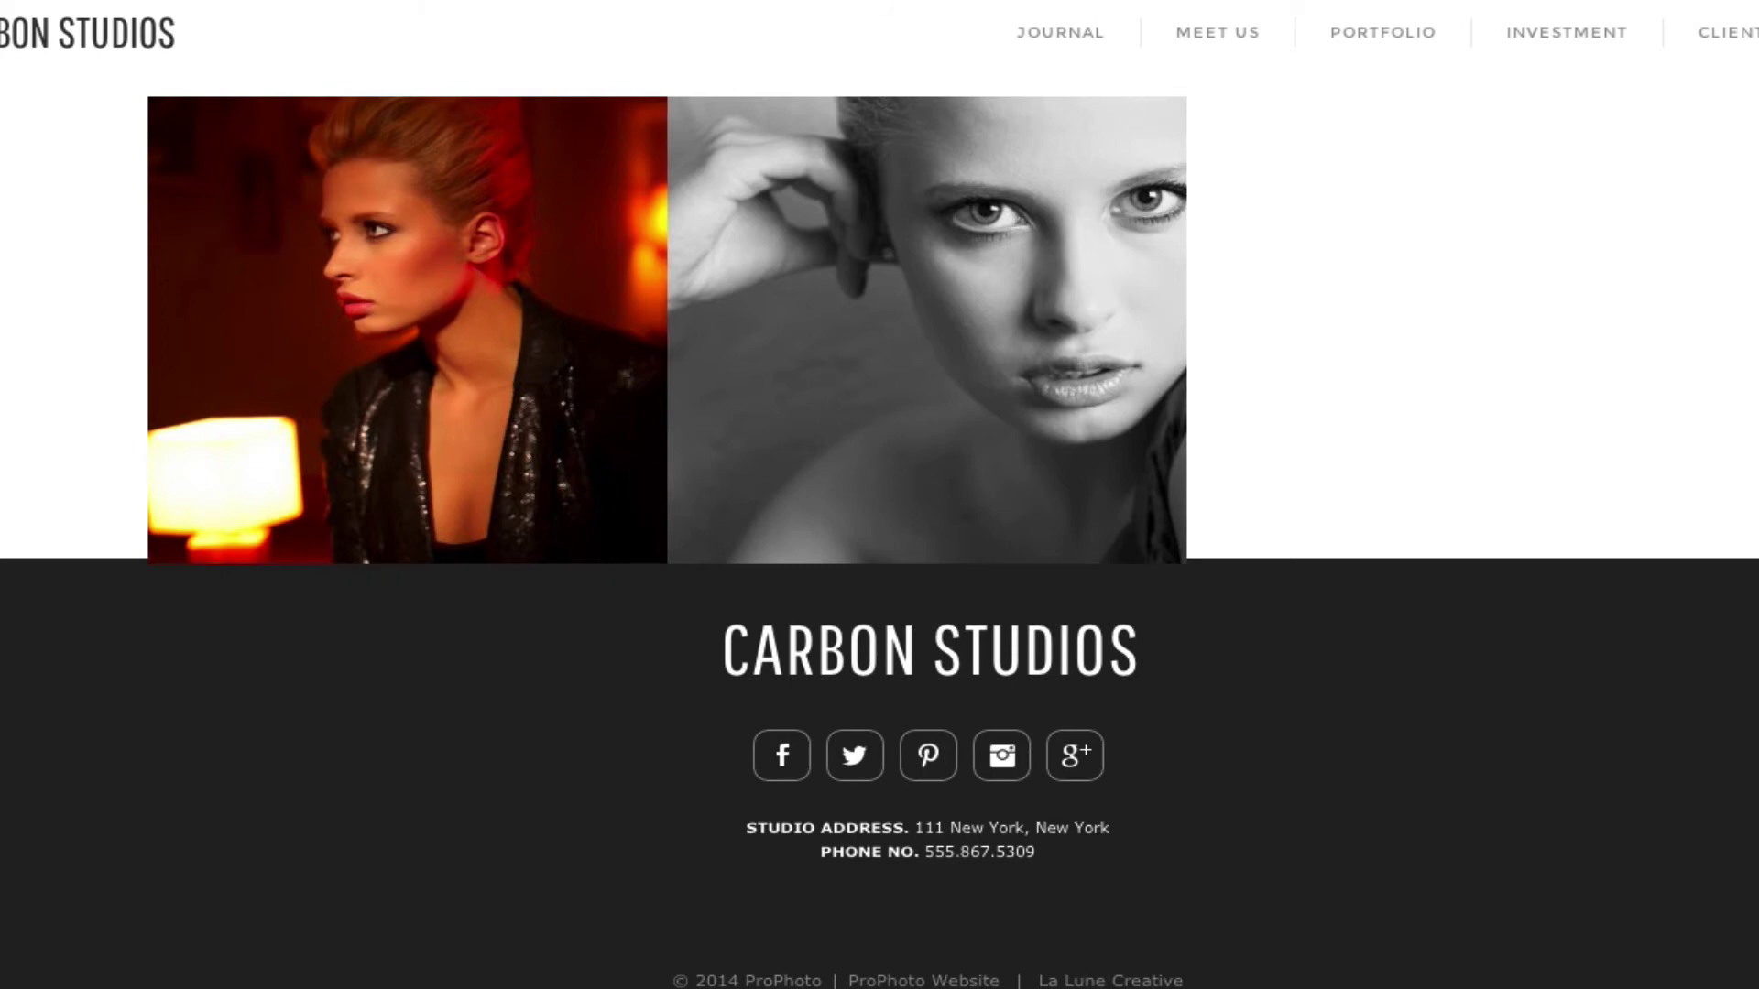
left_click(449, 333)
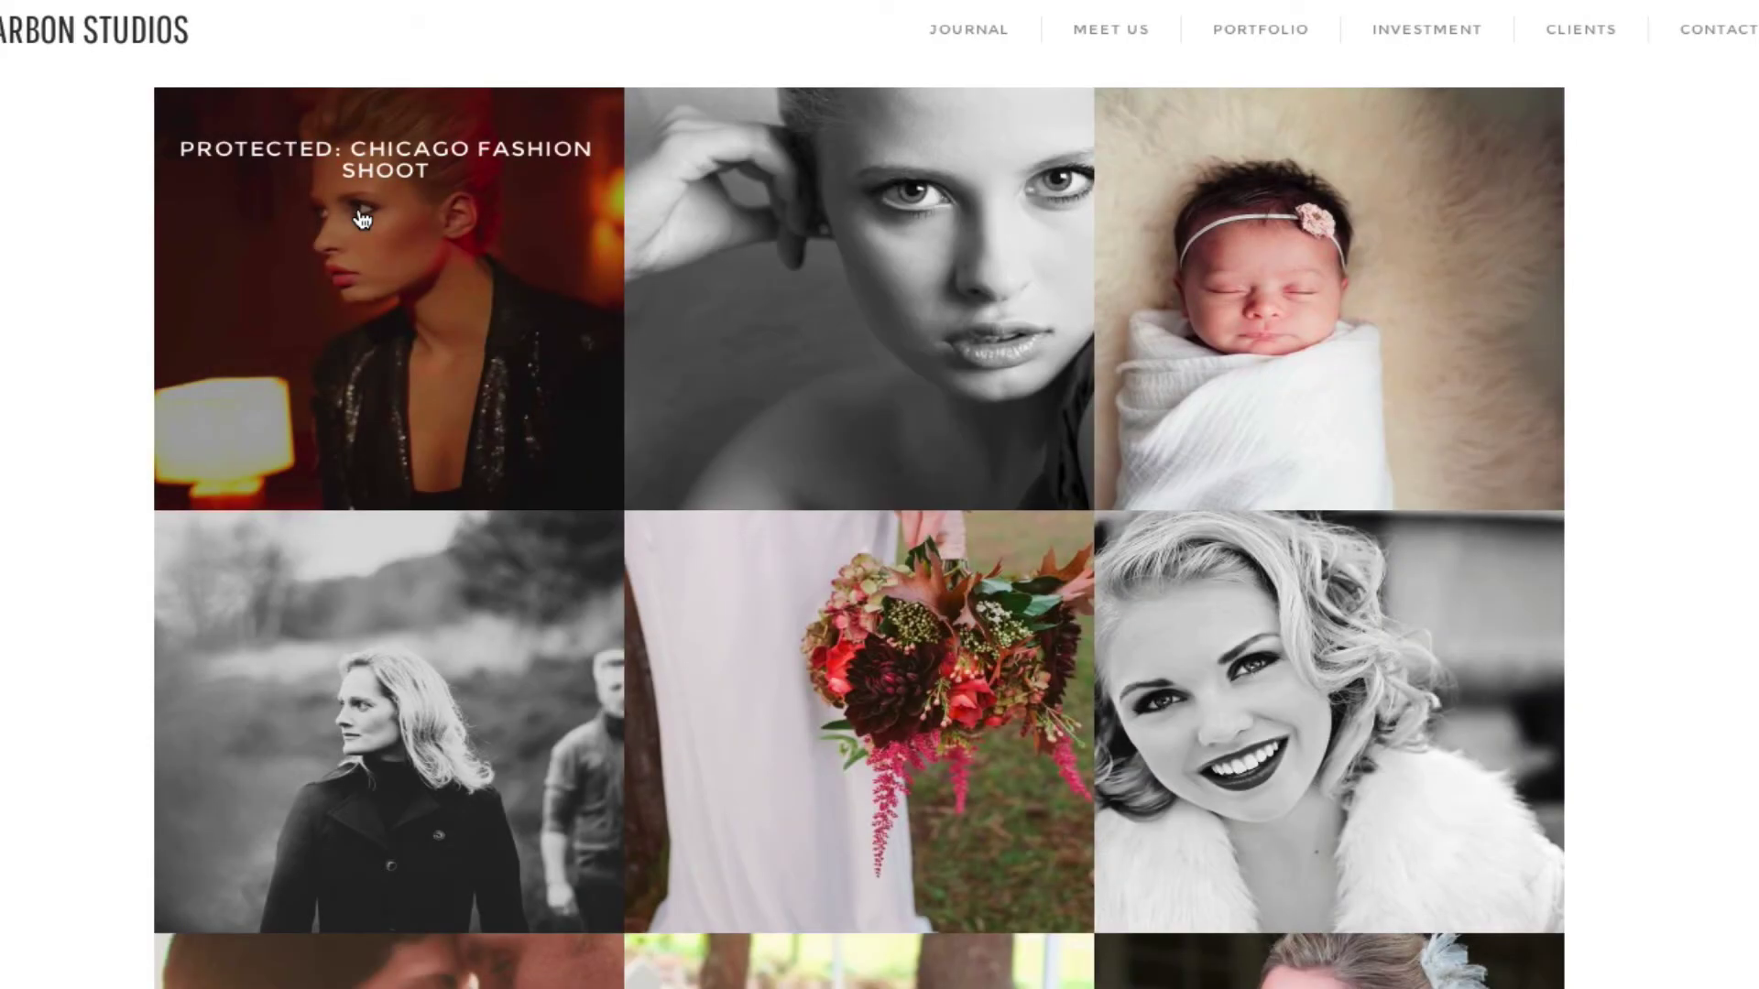
Open the protected Chicago Fashion Shoot gallery from the gallery grid and submit its password
left_click(362, 218)
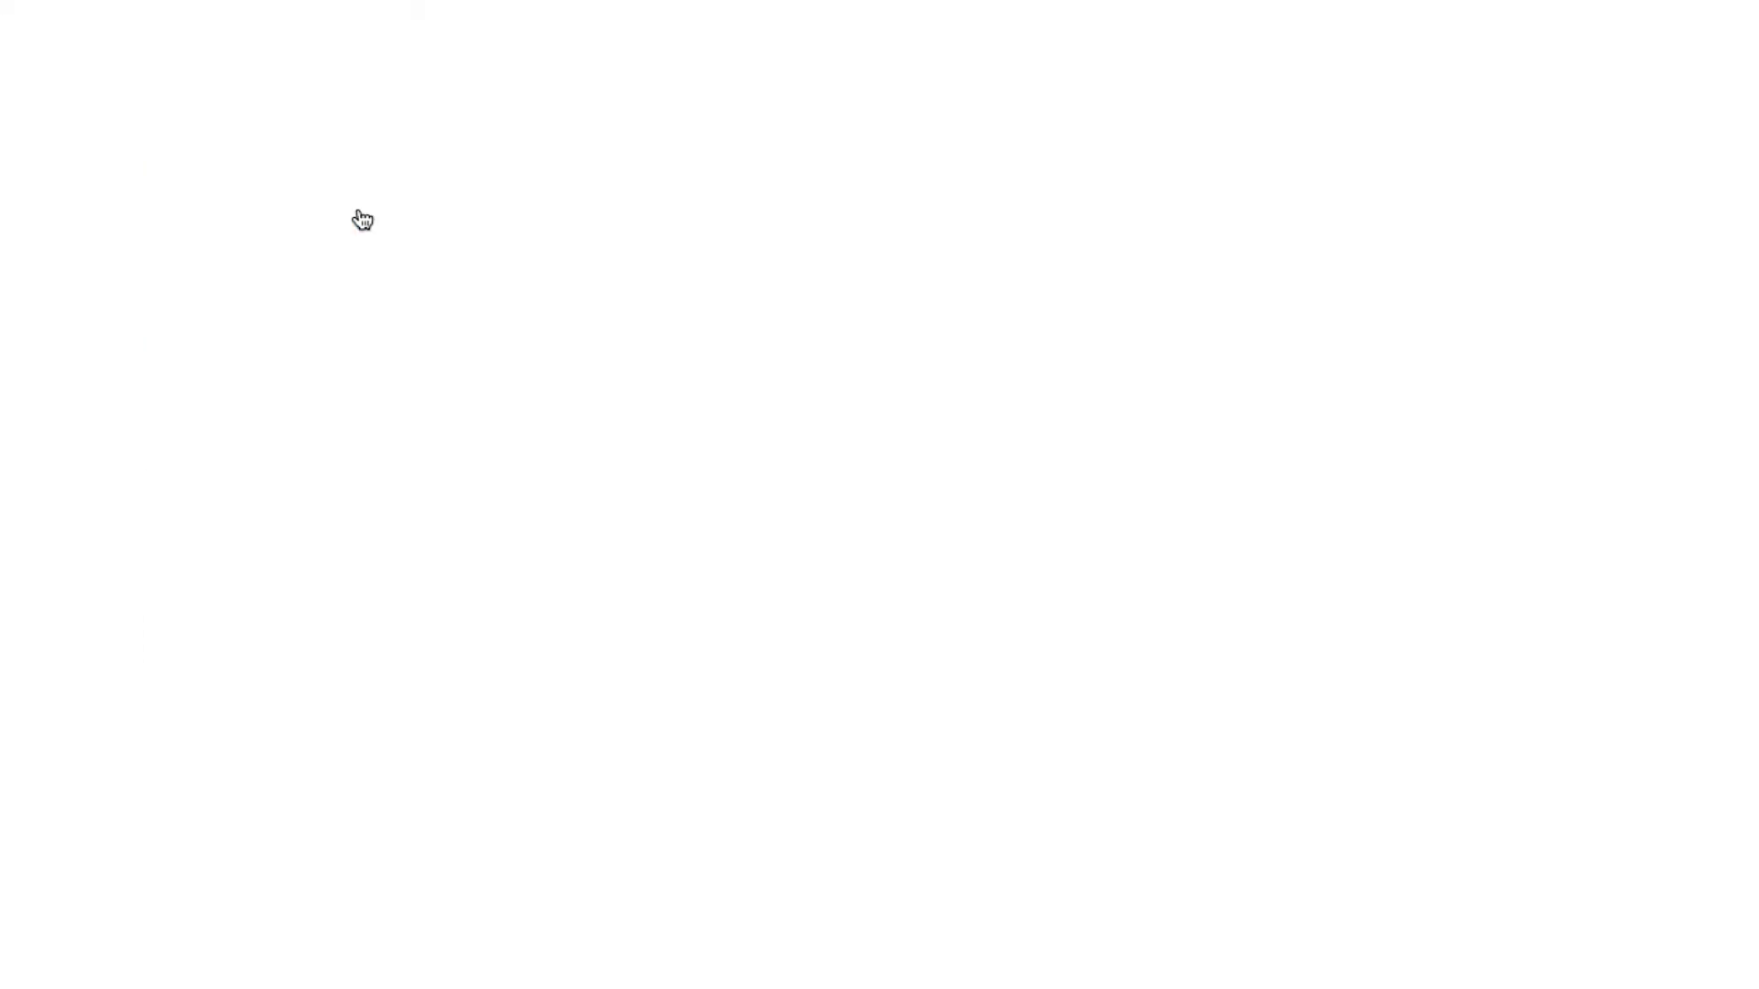
left_click(329, 751)
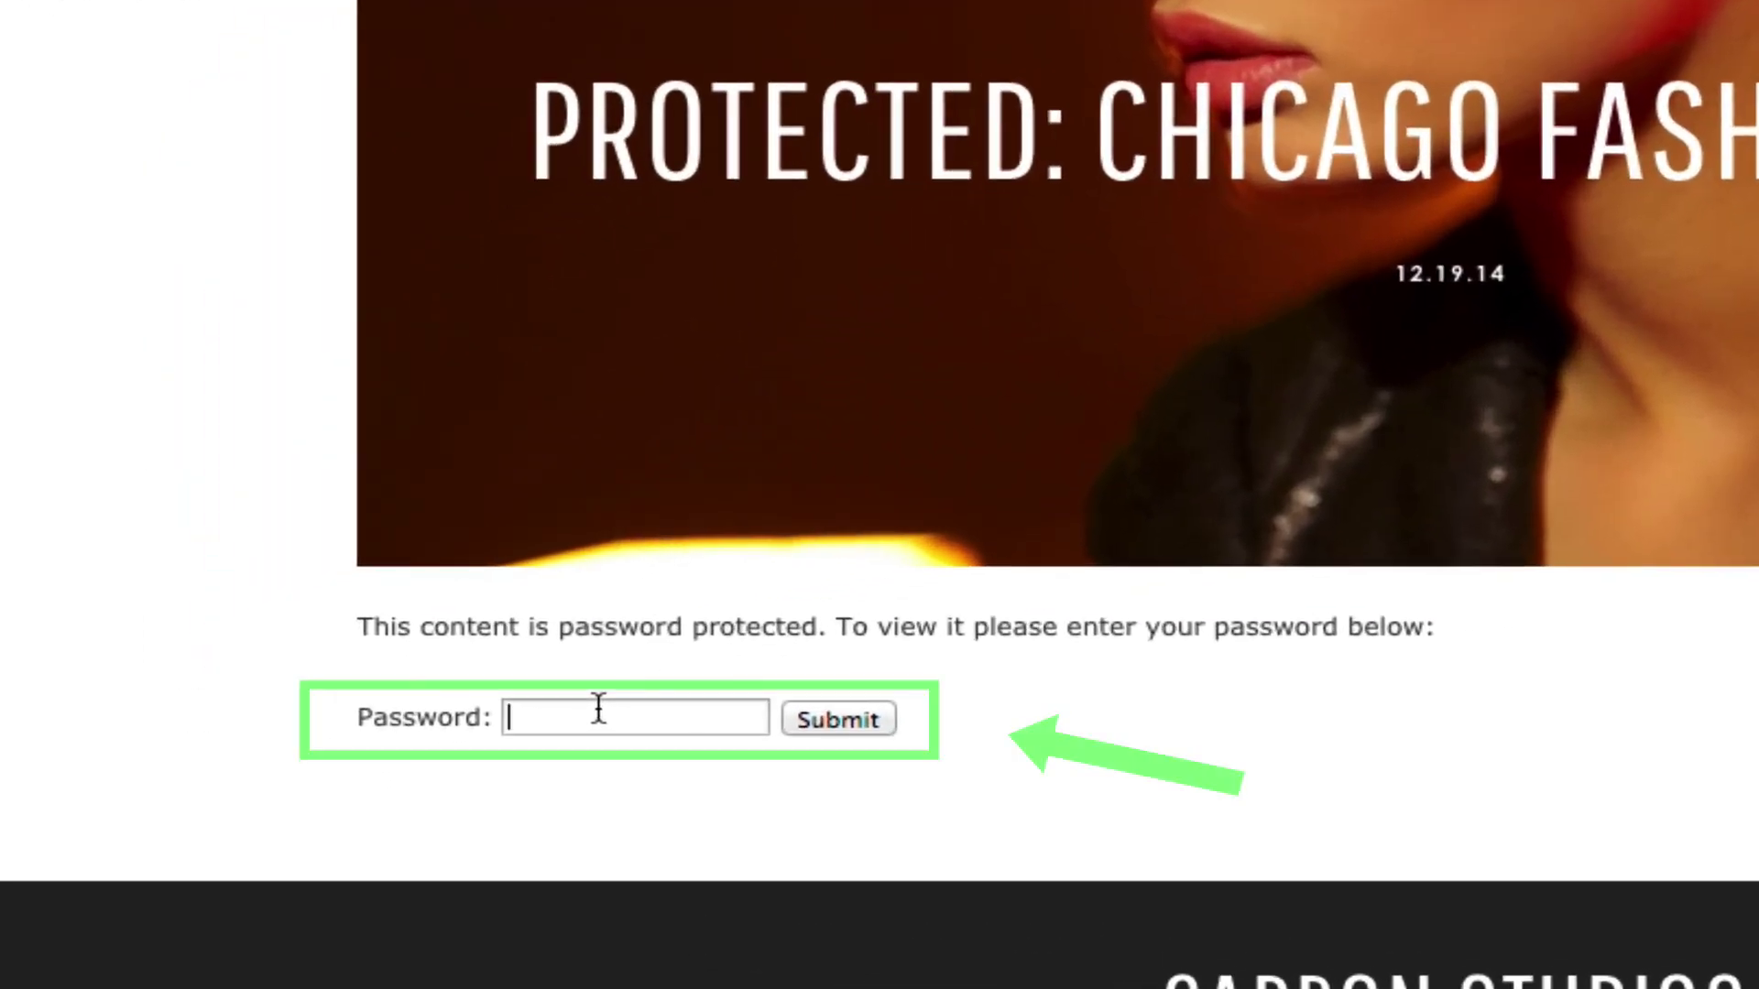
type("****")
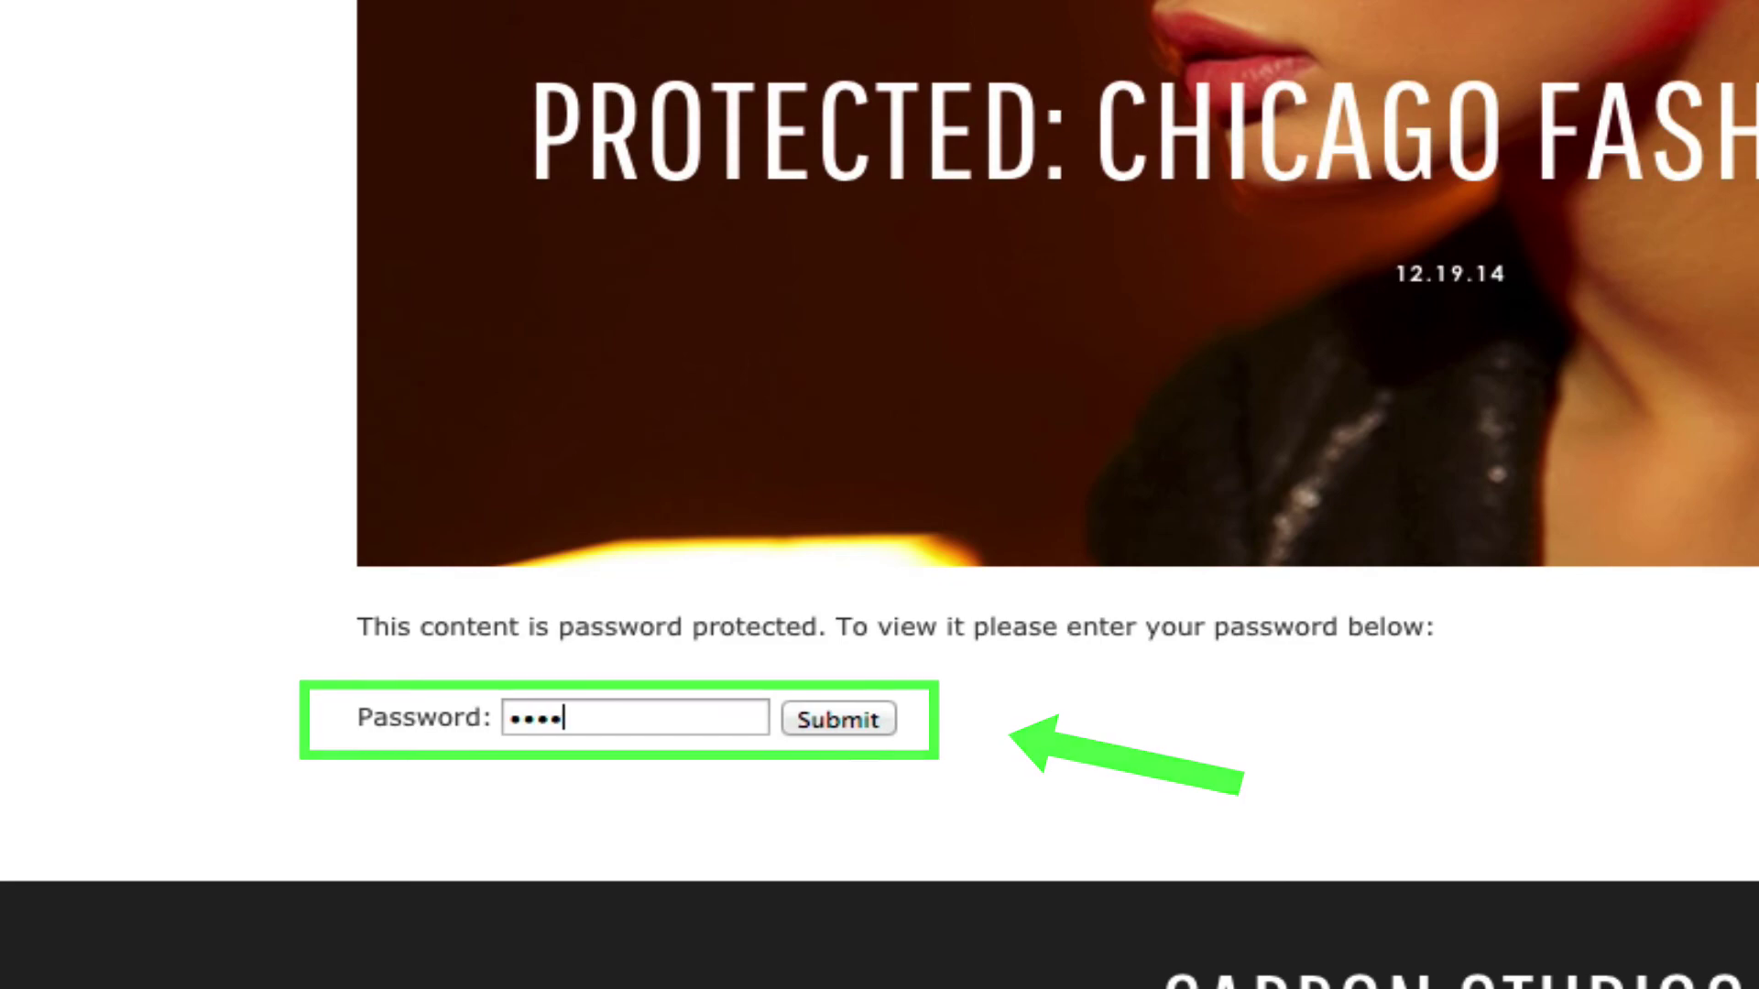
key("Return")
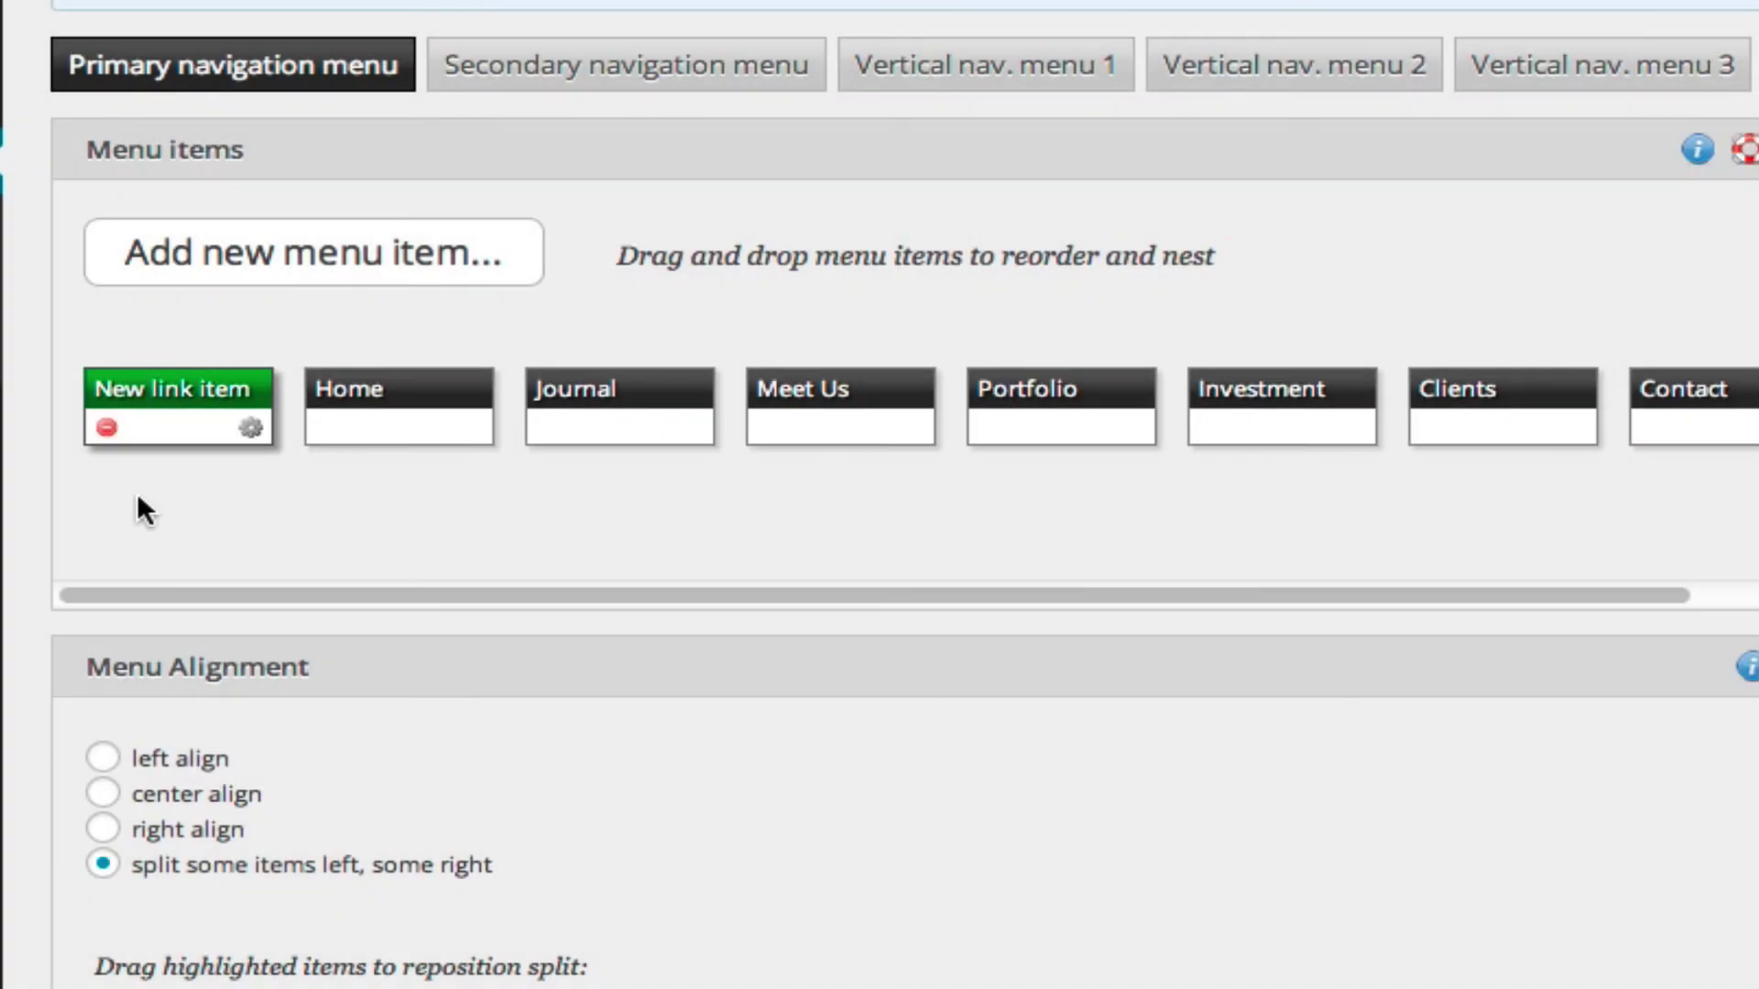
Link the new primary menu item internally to a specific proofing gallery, the first-listed Family Newborn Shoot, and try the link on the site
left_click(249, 427)
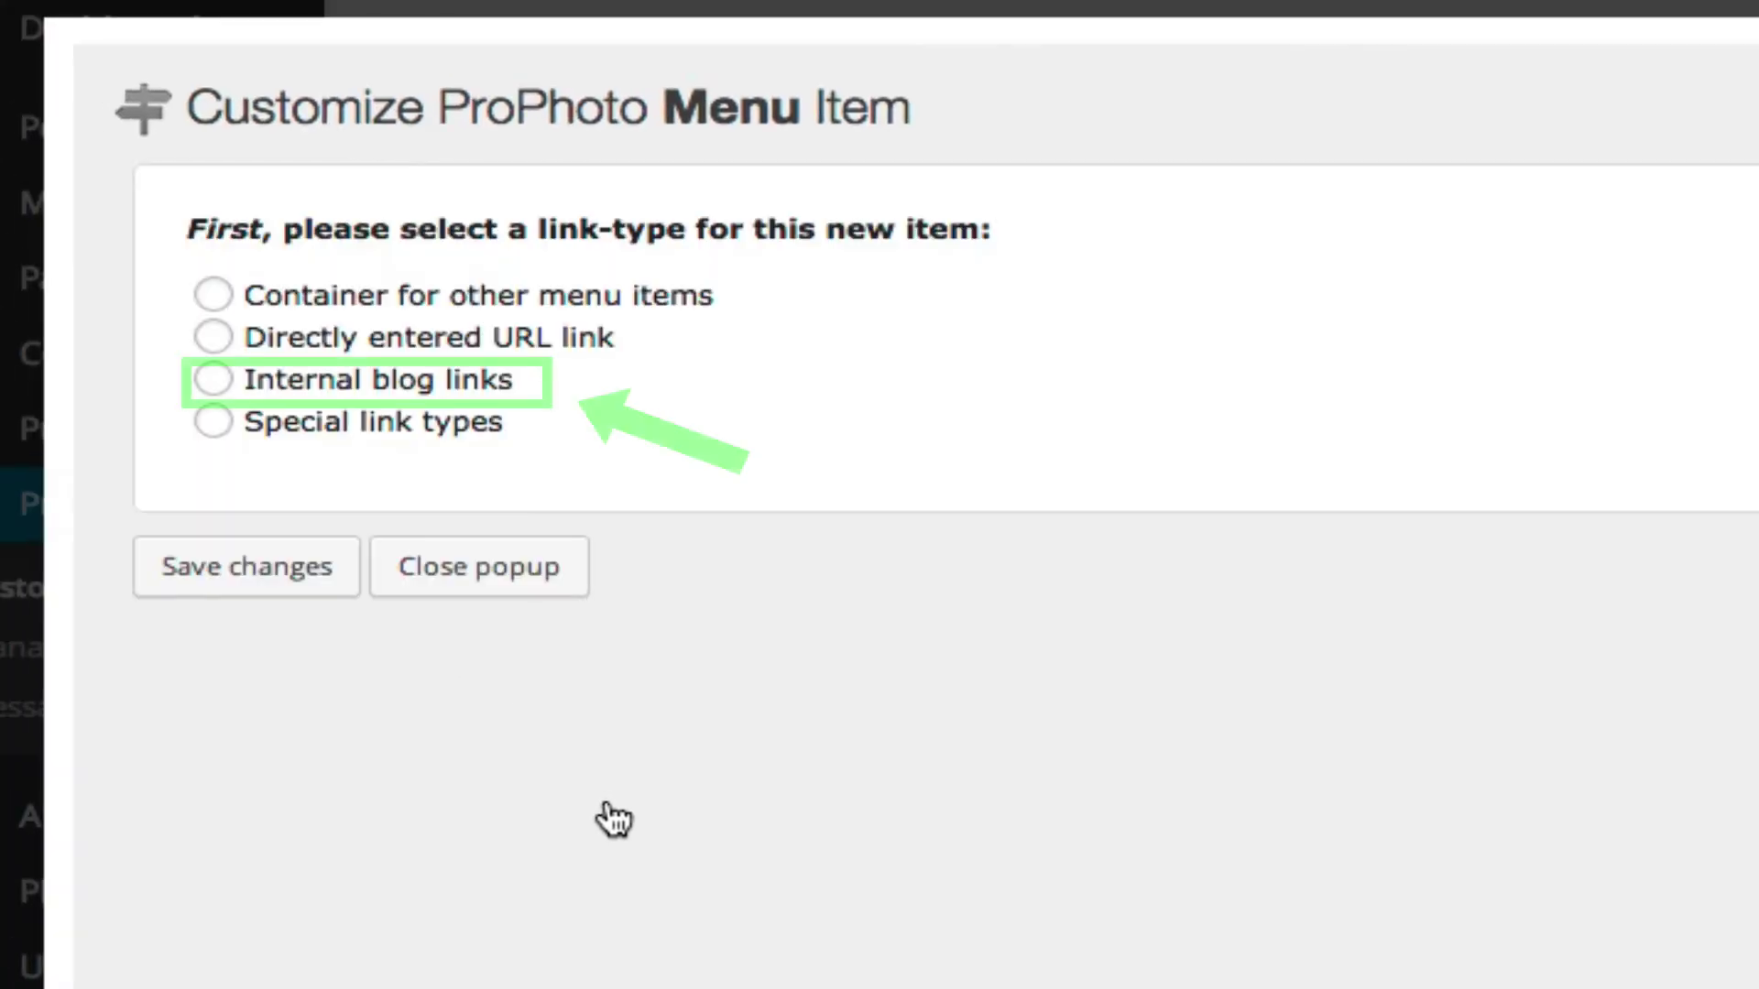
left_click(209, 389)
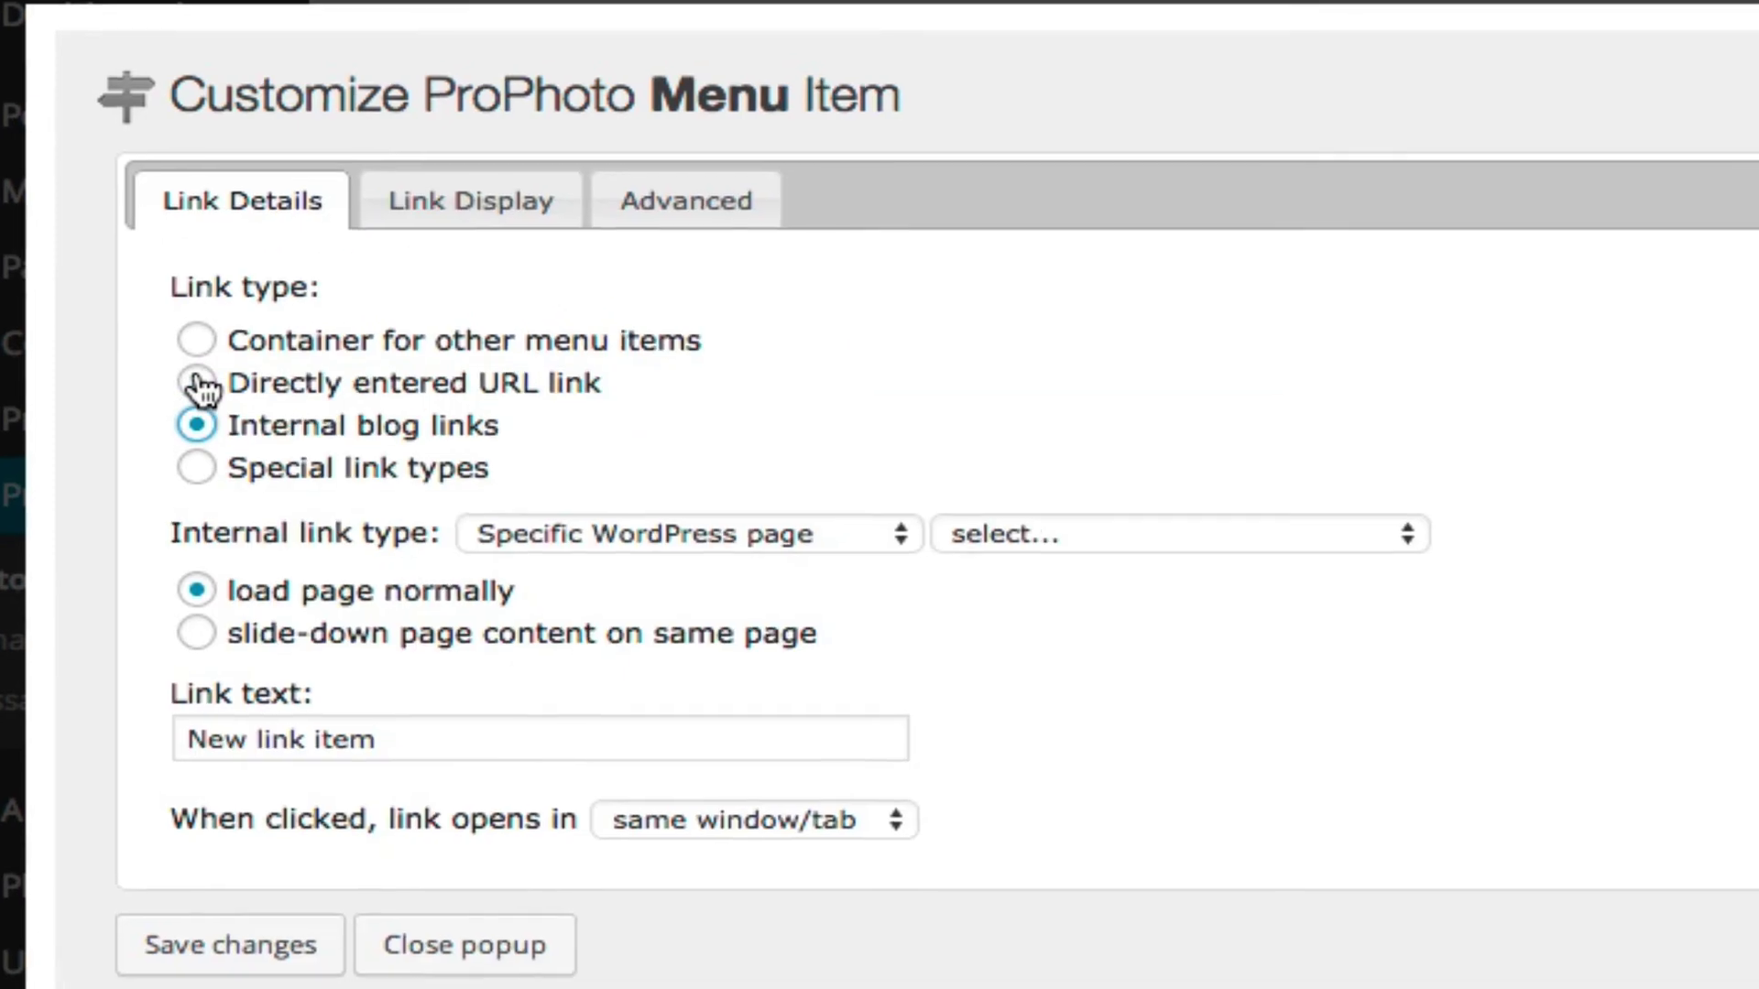
left_click(601, 448)
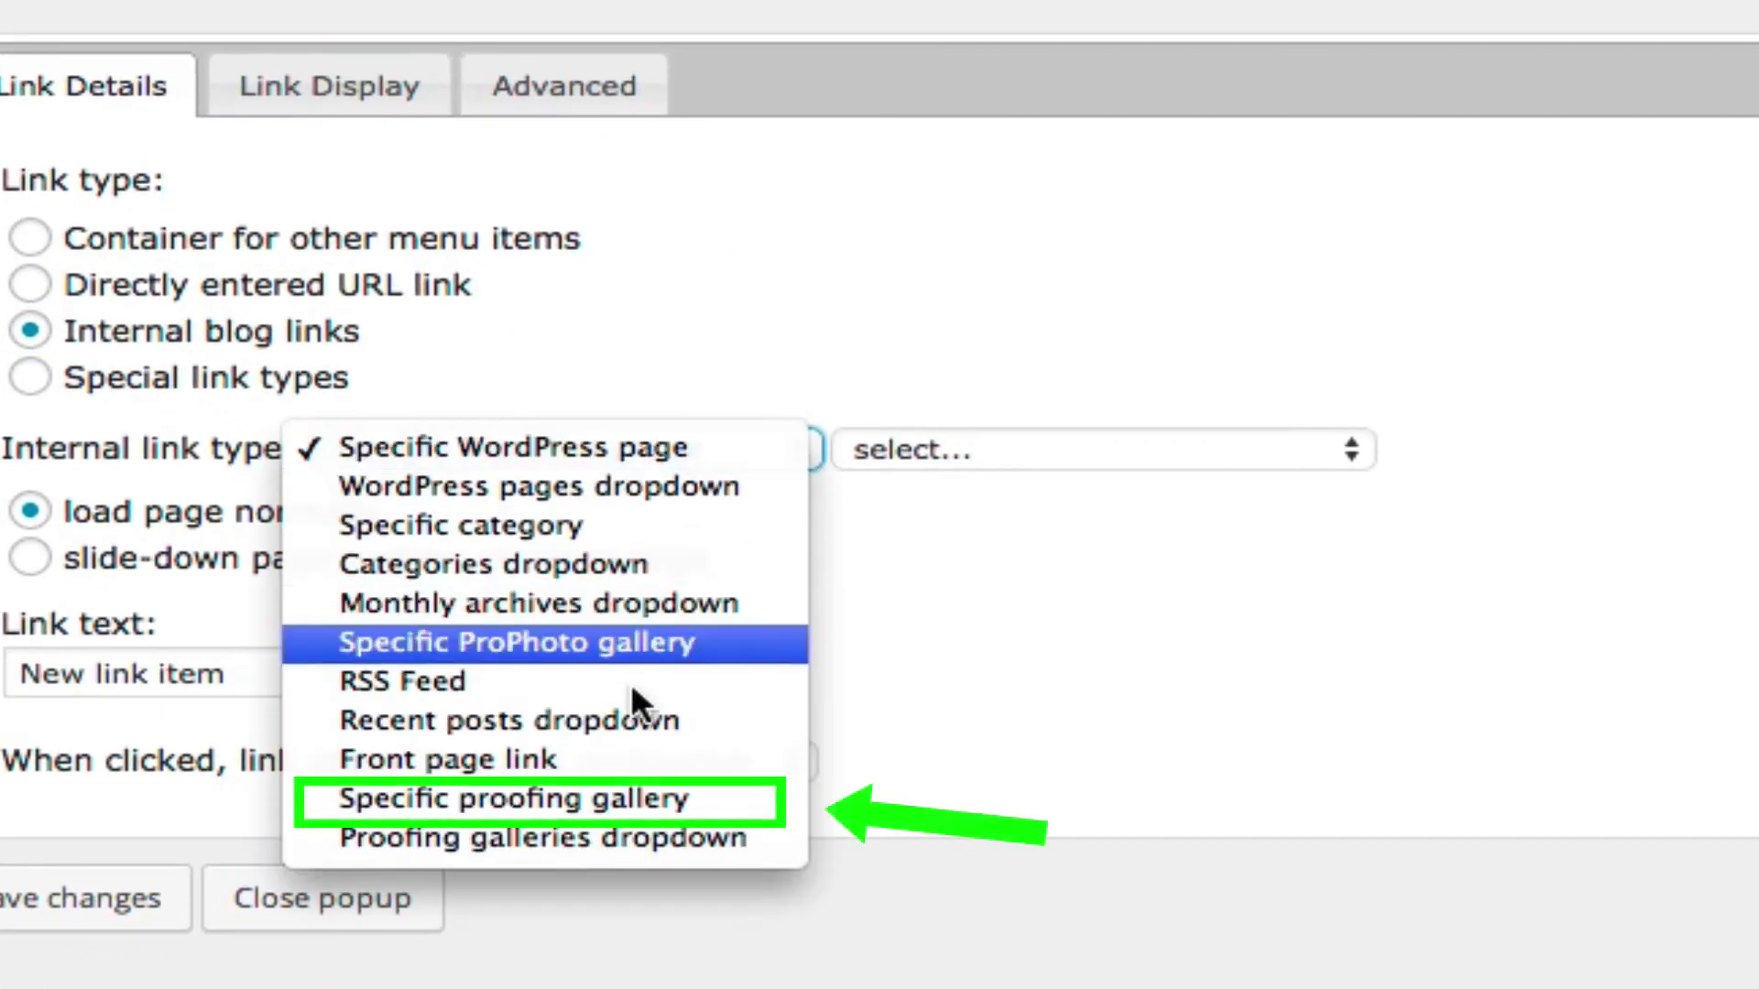
left_click(641, 799)
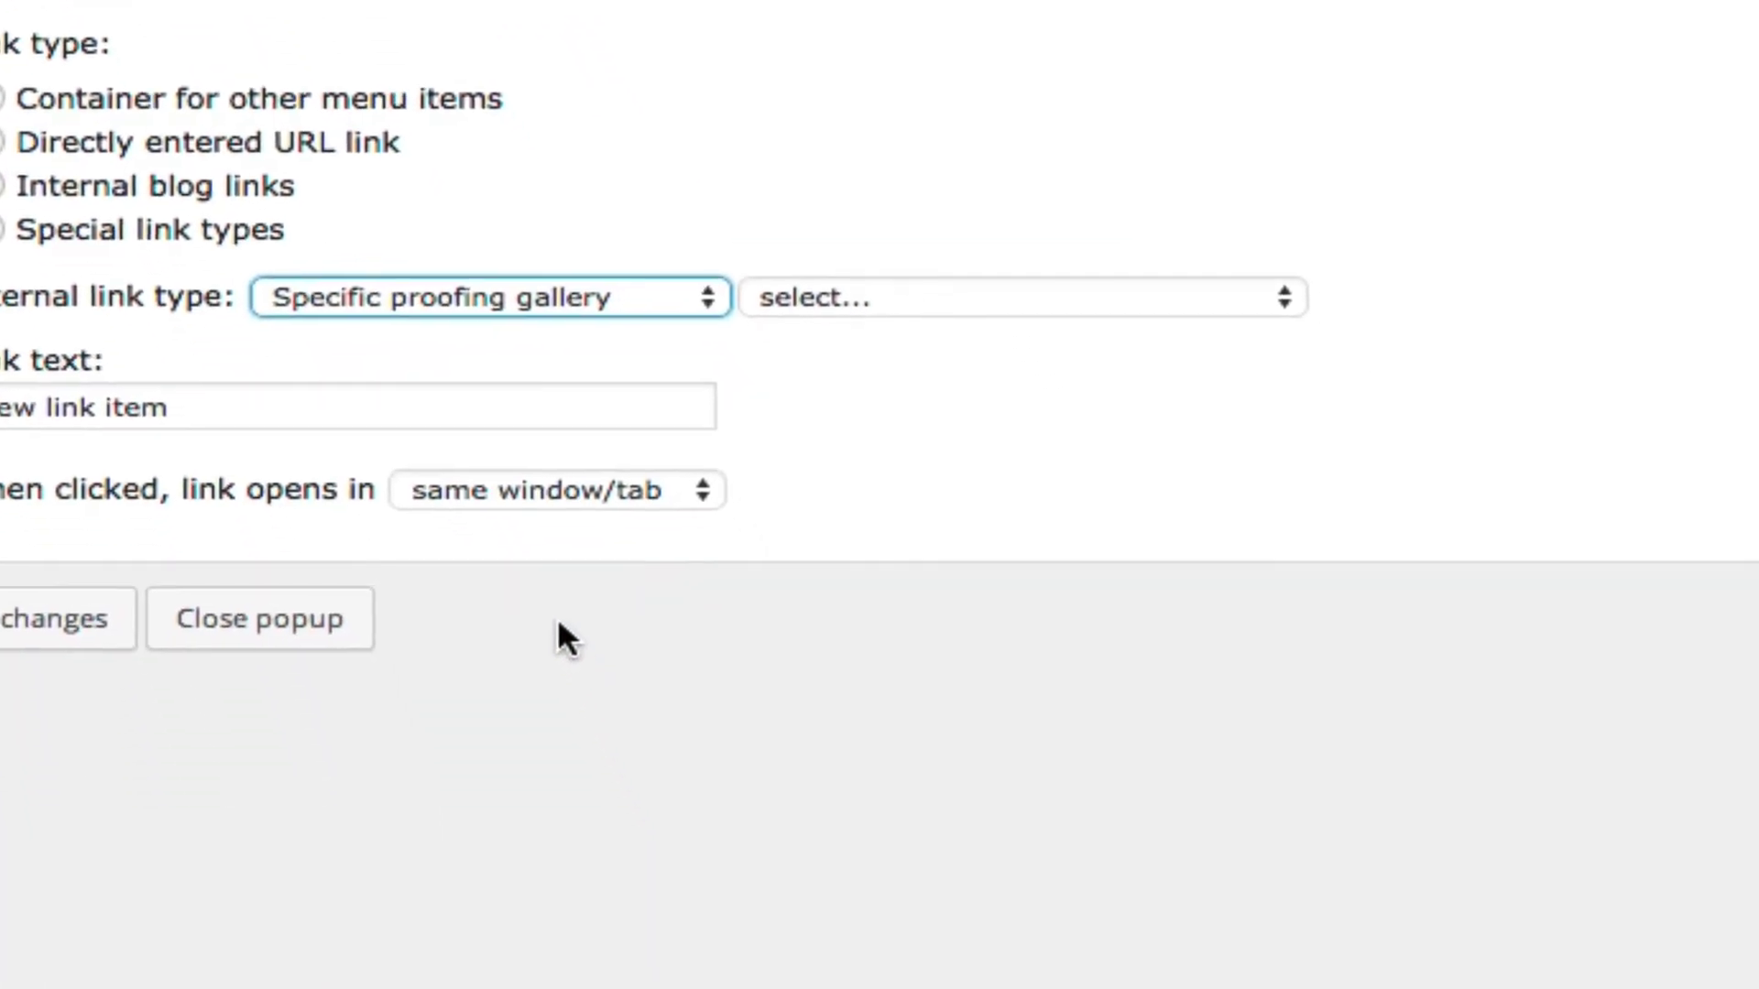
left_click(867, 273)
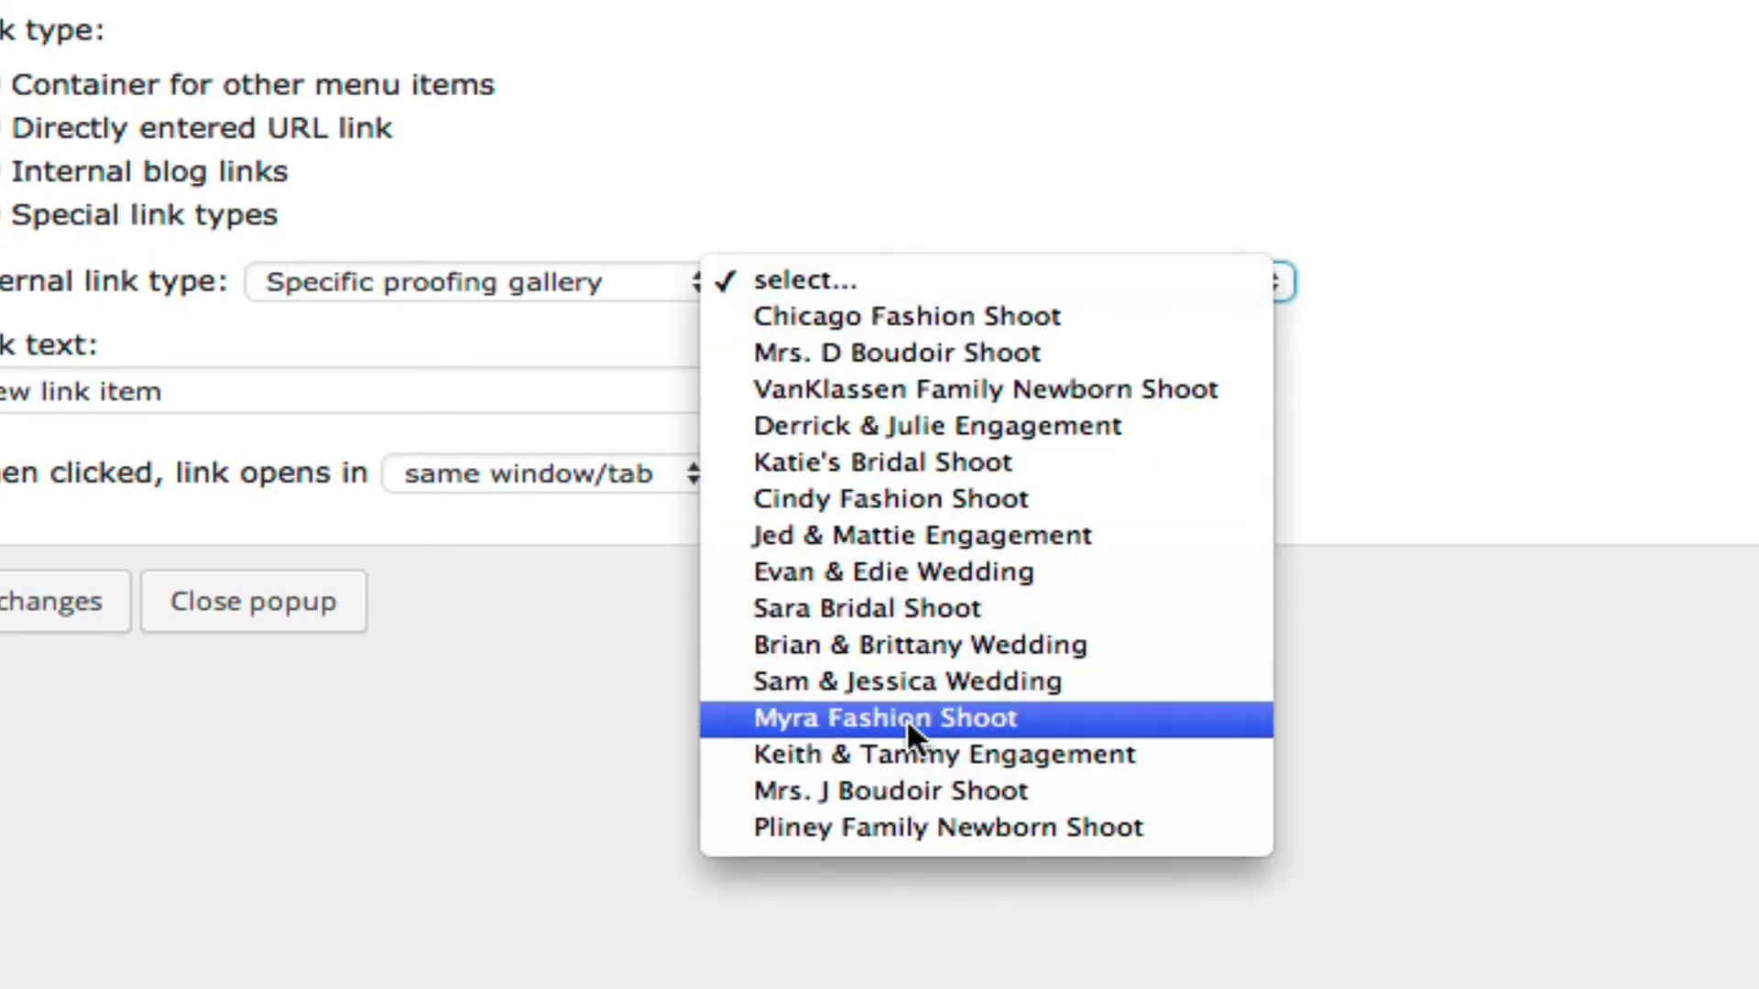
left_click(895, 391)
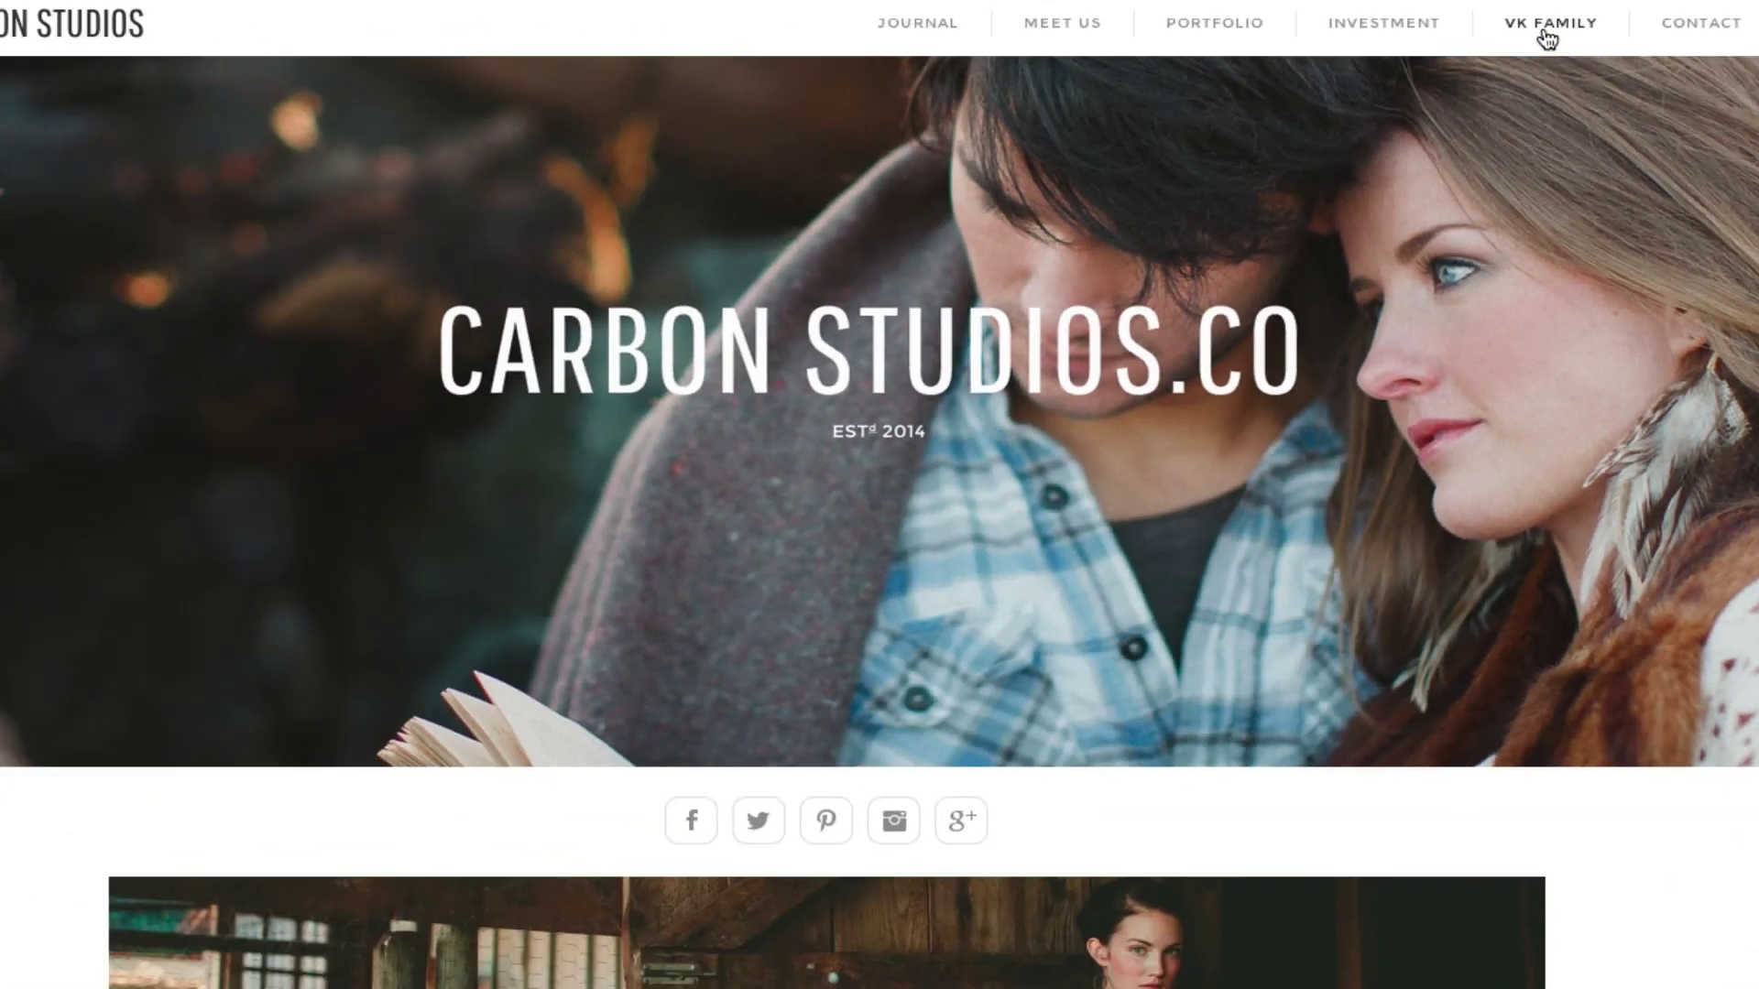
left_click(1026, 69)
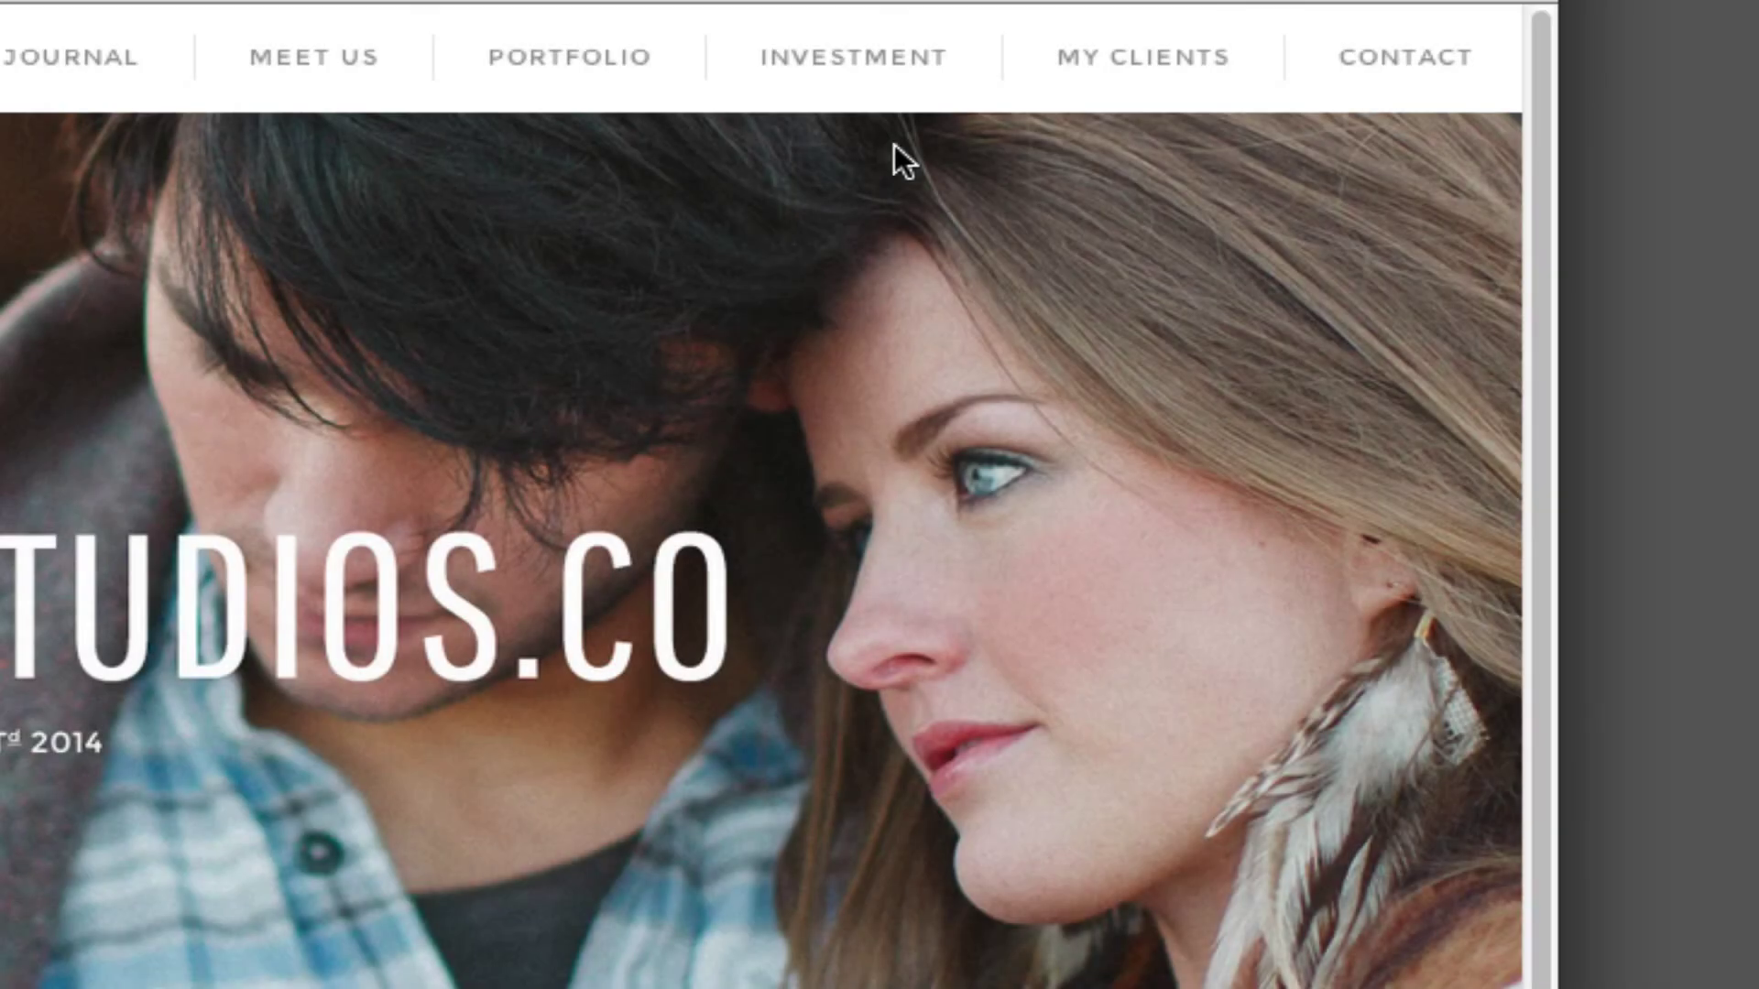
Set the Clients menu item's internal link type to Proofing galleries dropdown
mouse_move(1095, 78)
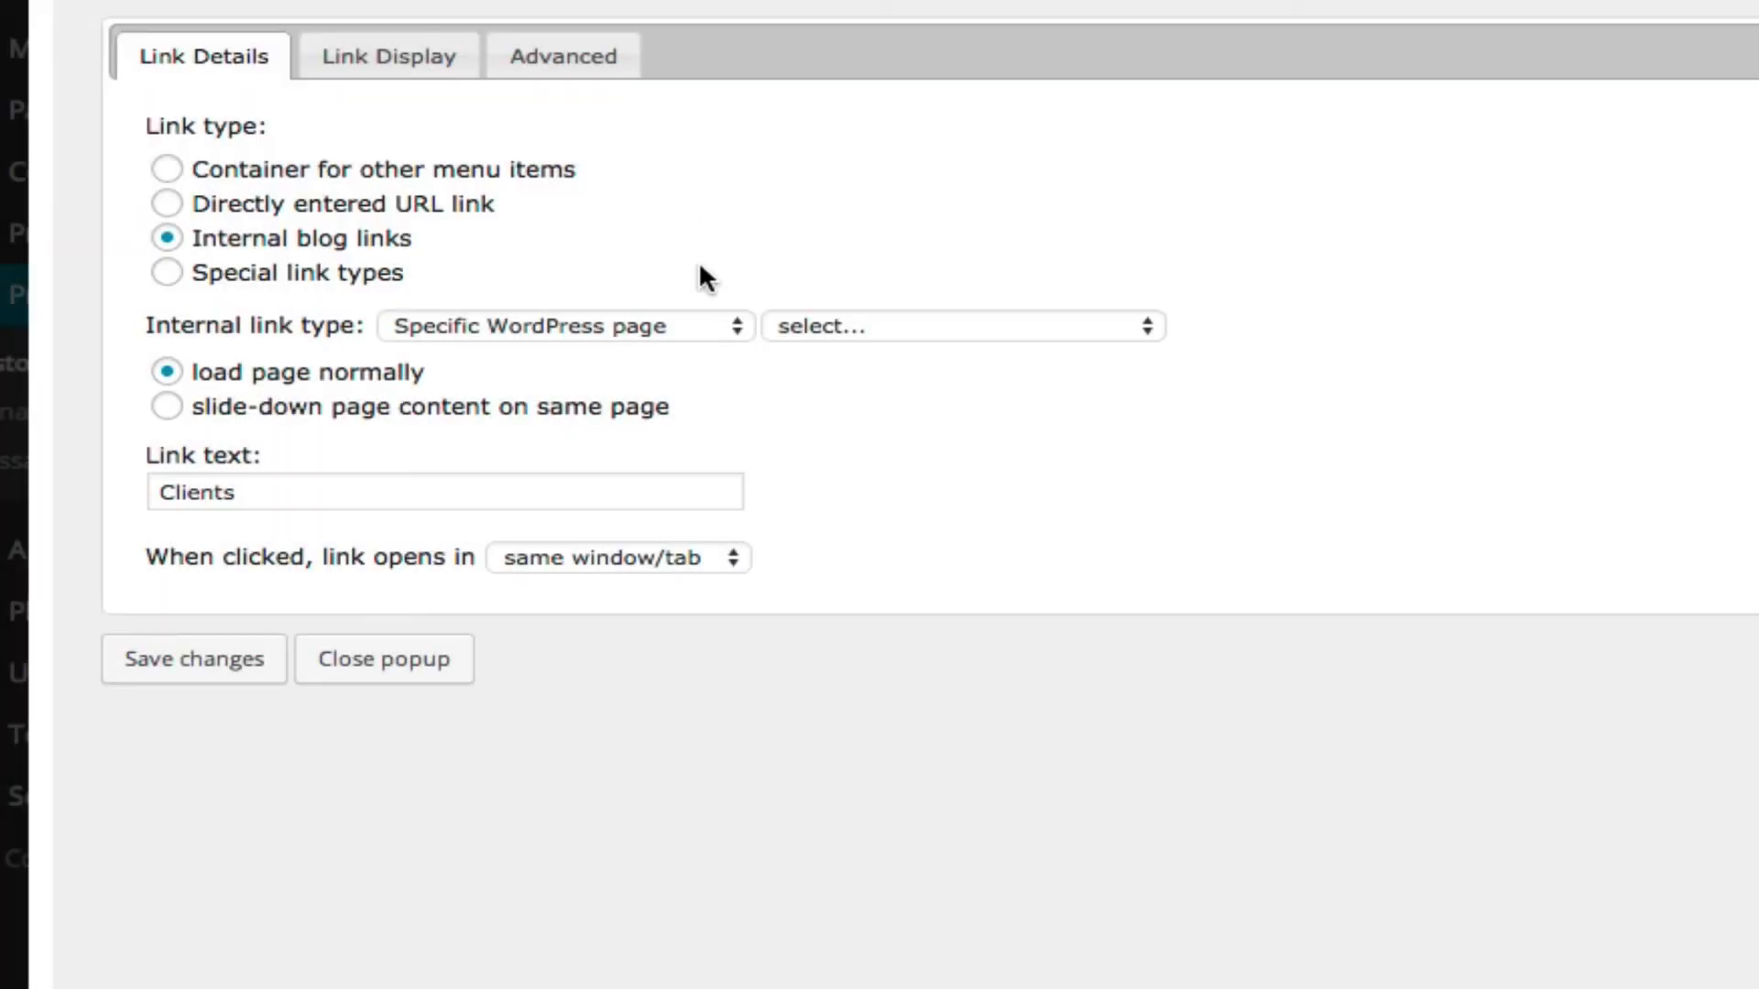
left_click(736, 337)
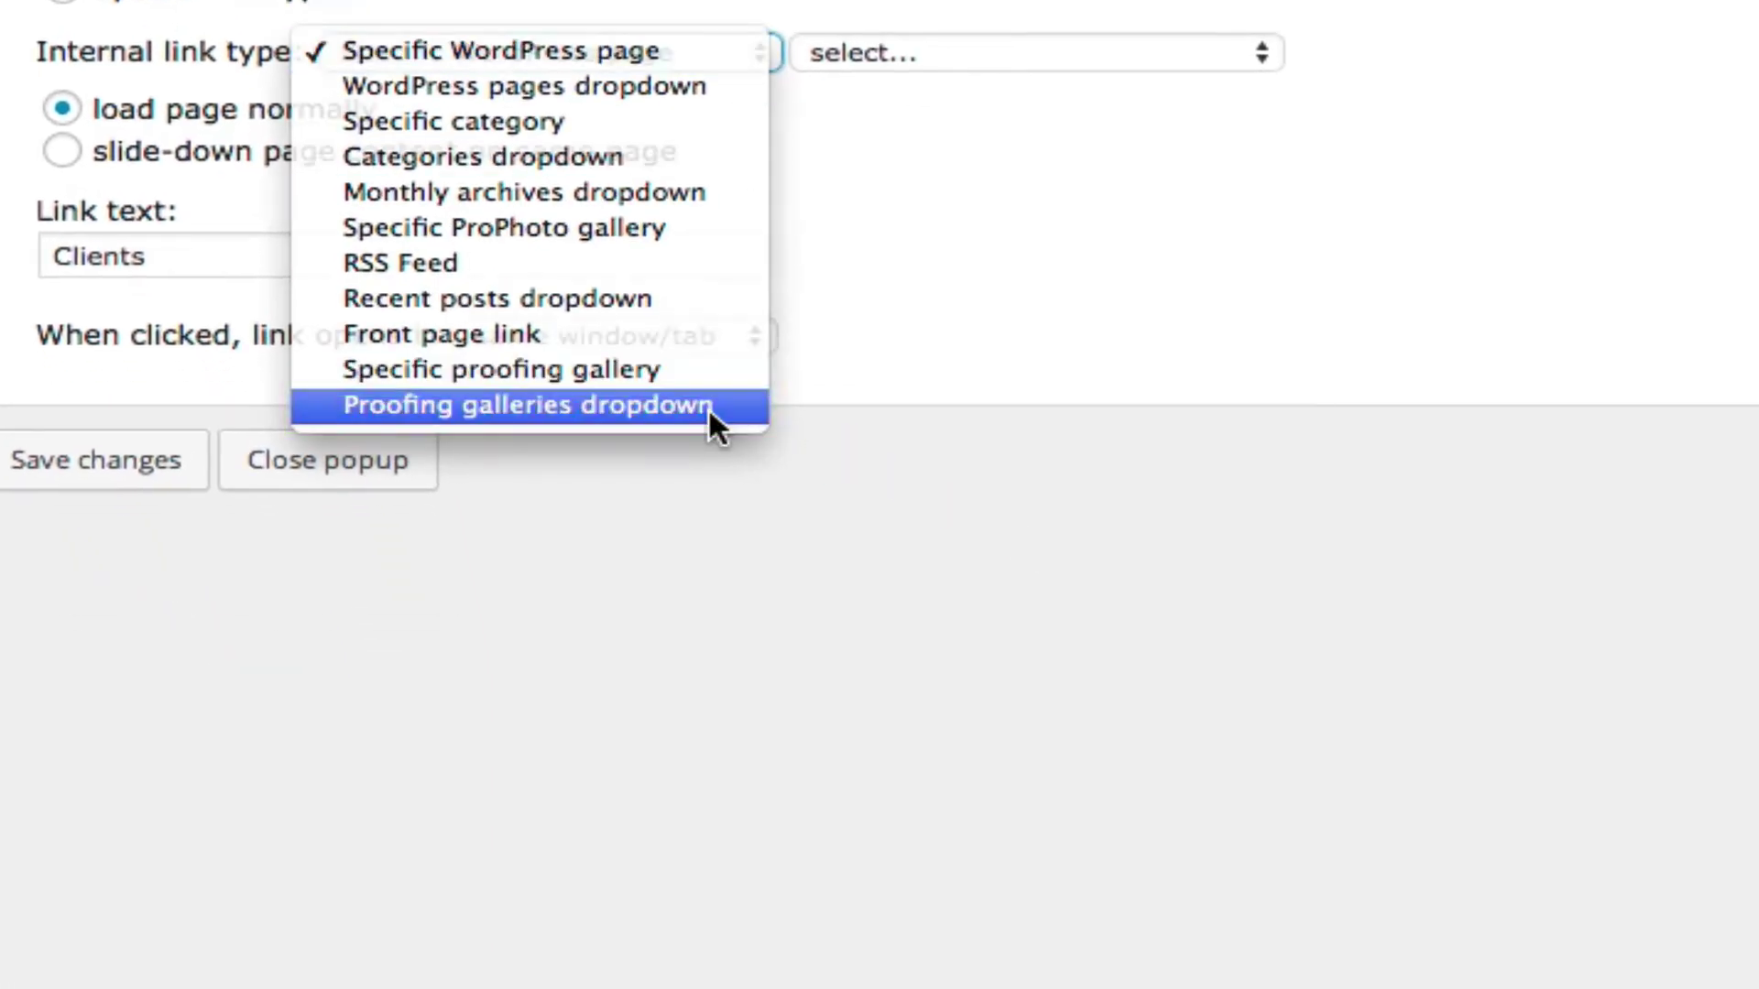
left_click(709, 407)
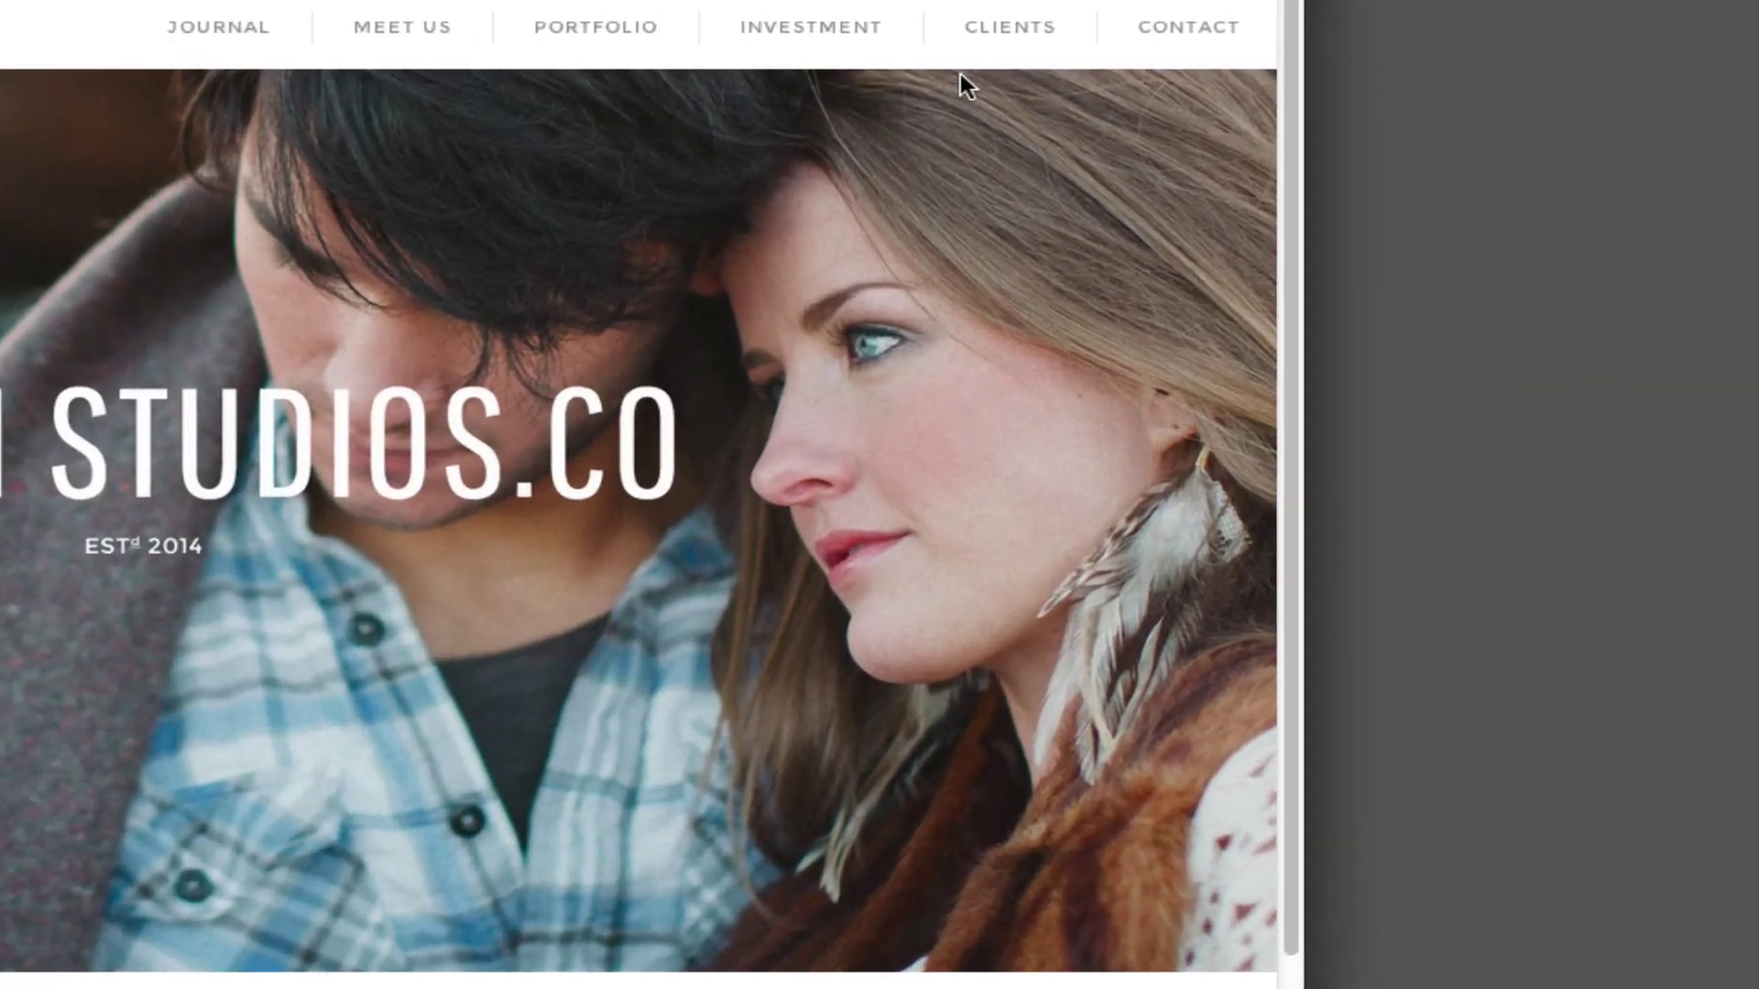
Try the Clients galleries dropdown and the Client Login link in the site's navigation menu
mouse_move(1017, 23)
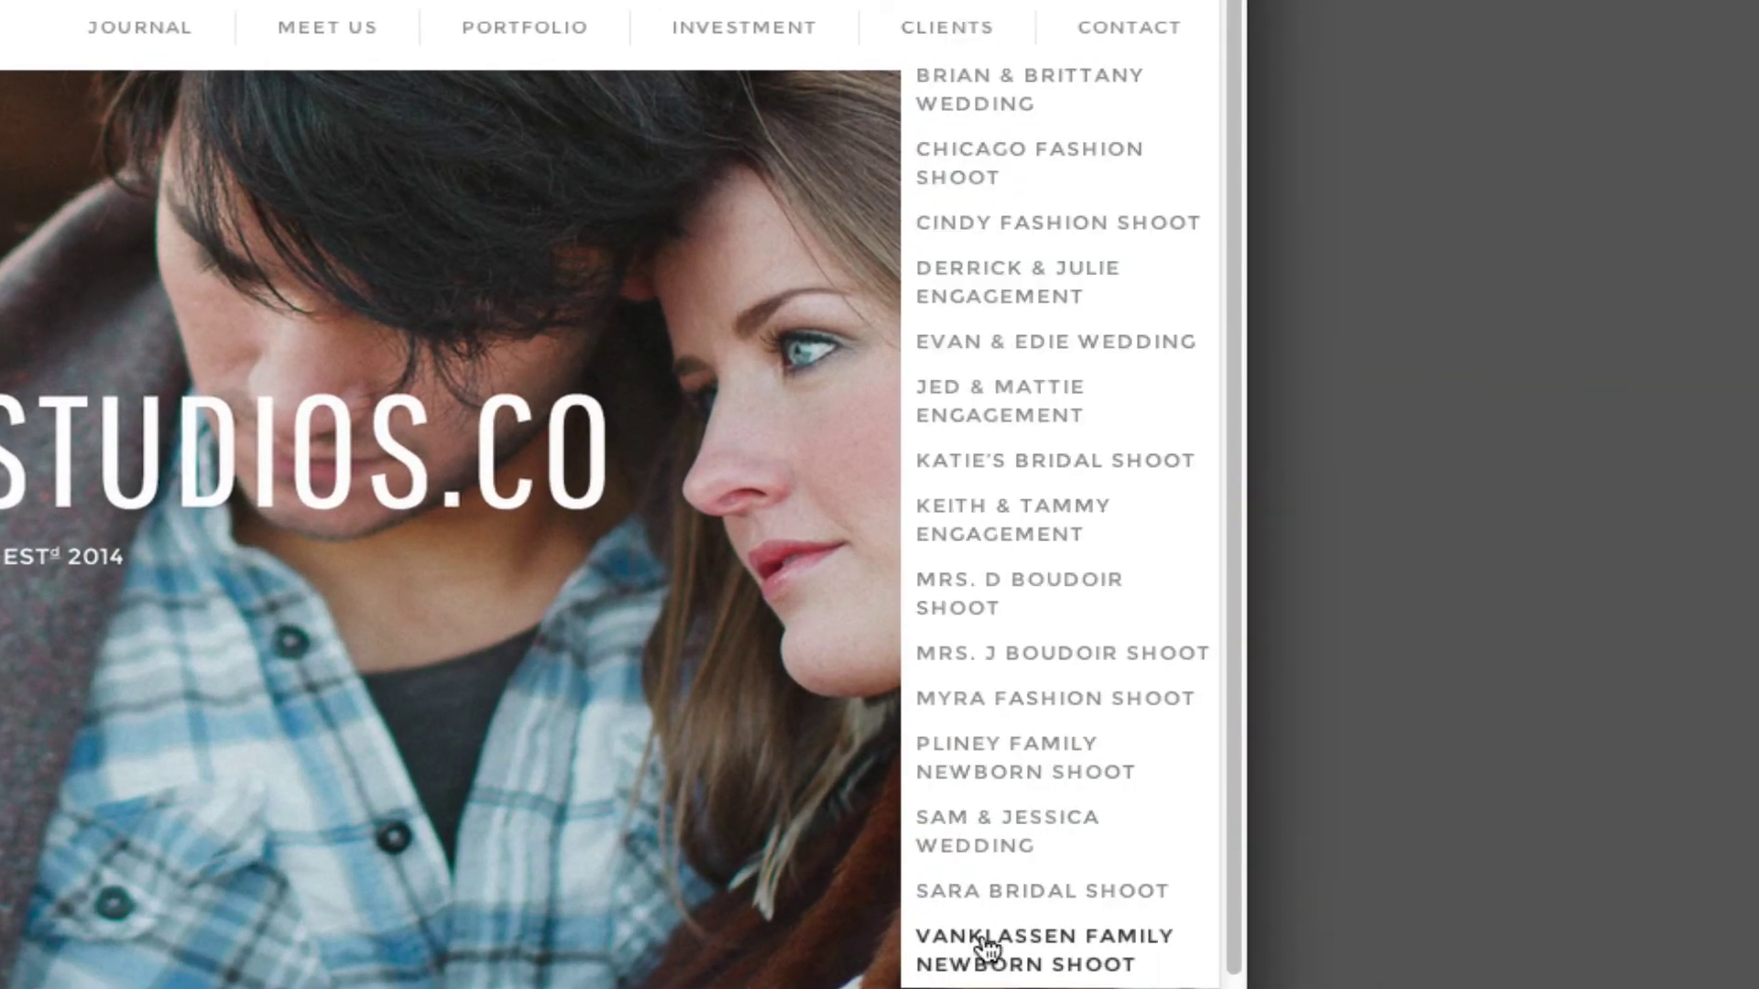
left_click(1010, 92)
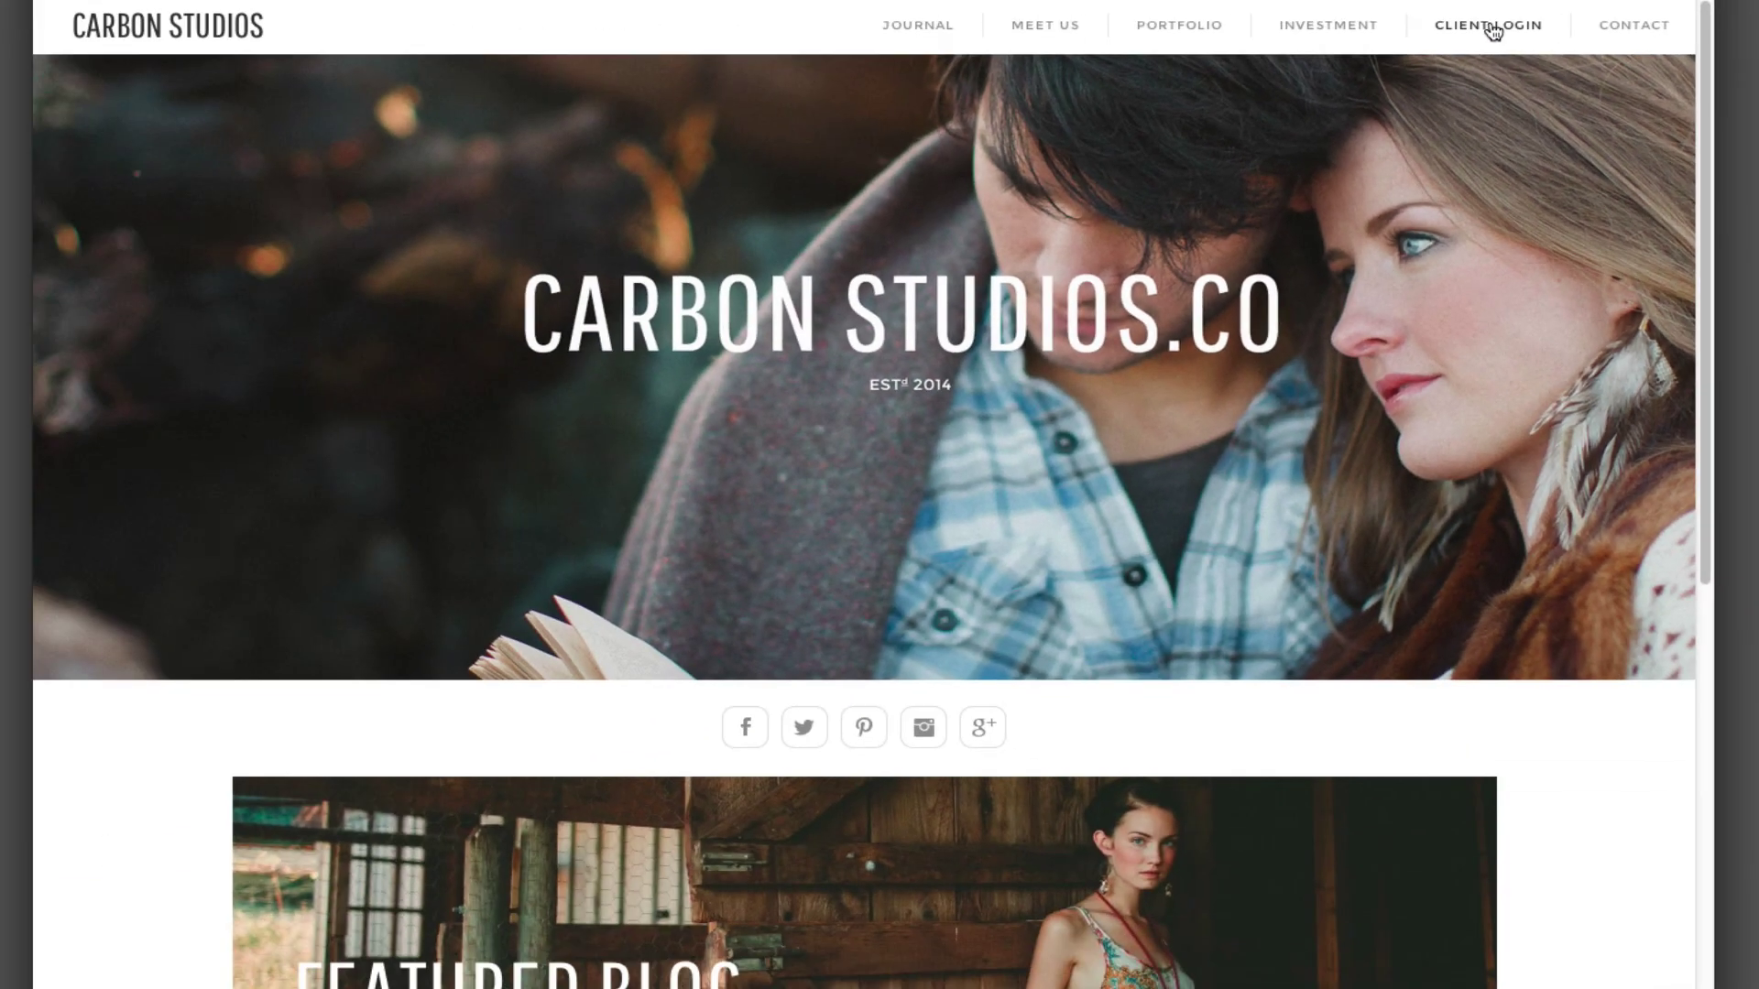
left_click(1184, 55)
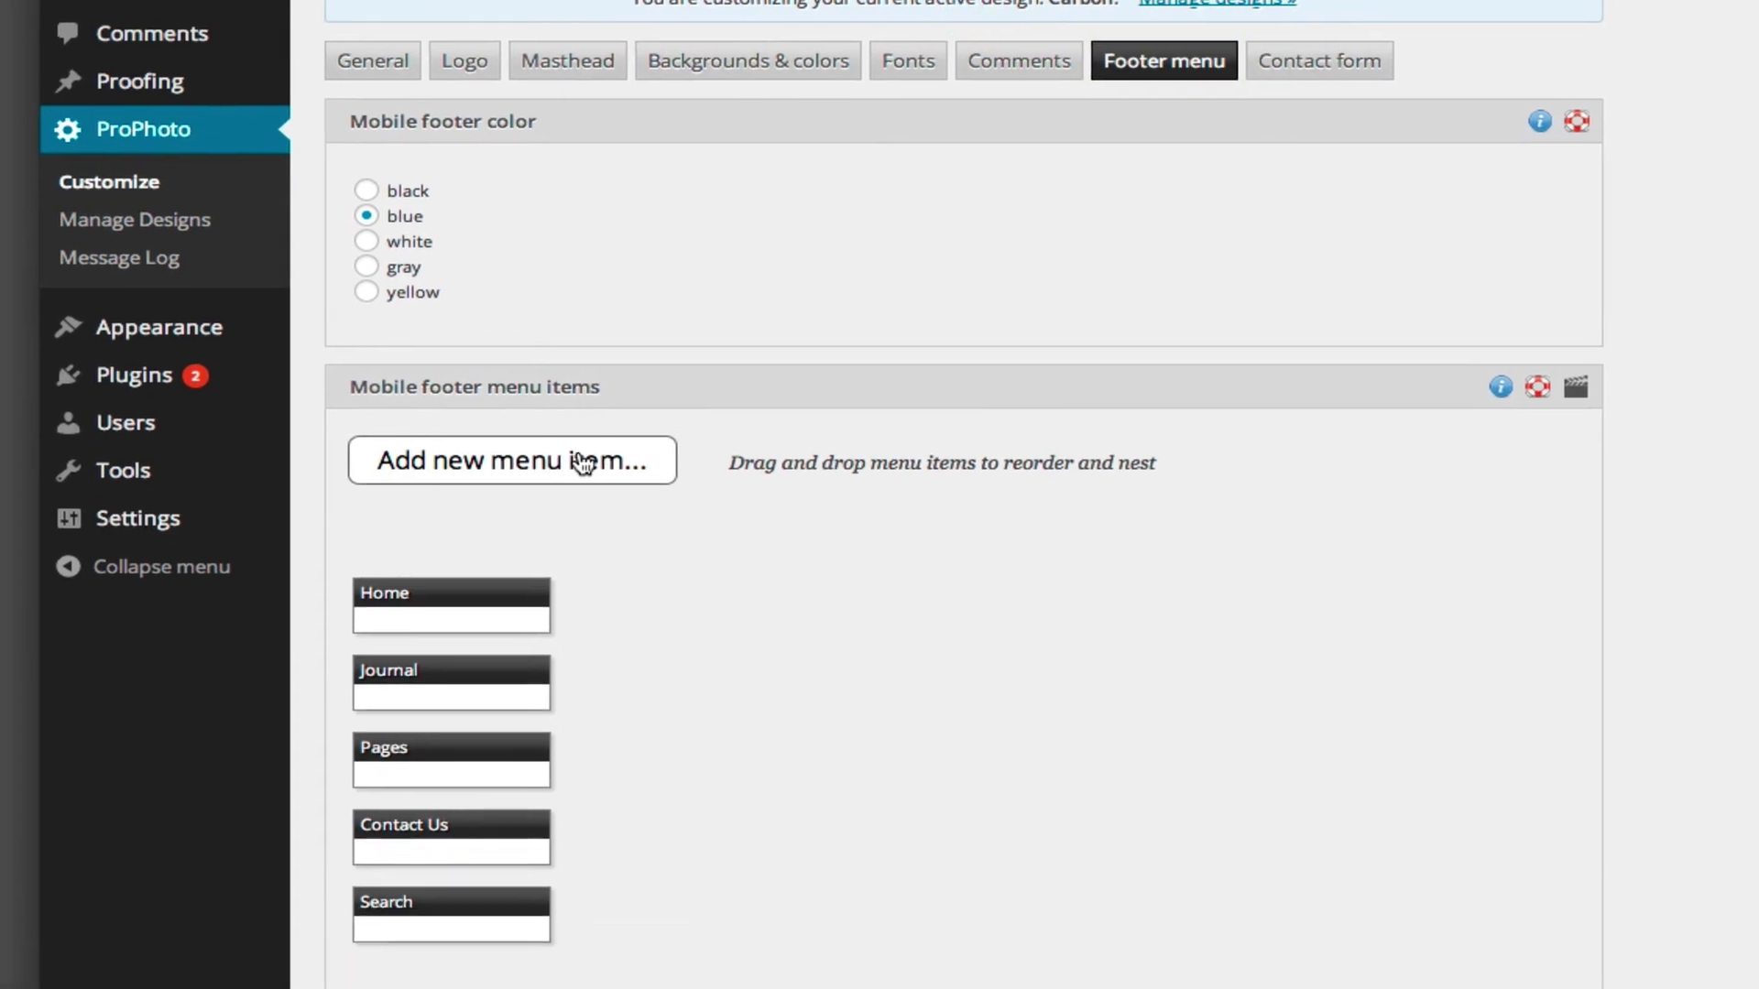
Add a mobile footer menu item as a directly entered URL link with the URL mysite.com/client-gallery
left_click(600, 295)
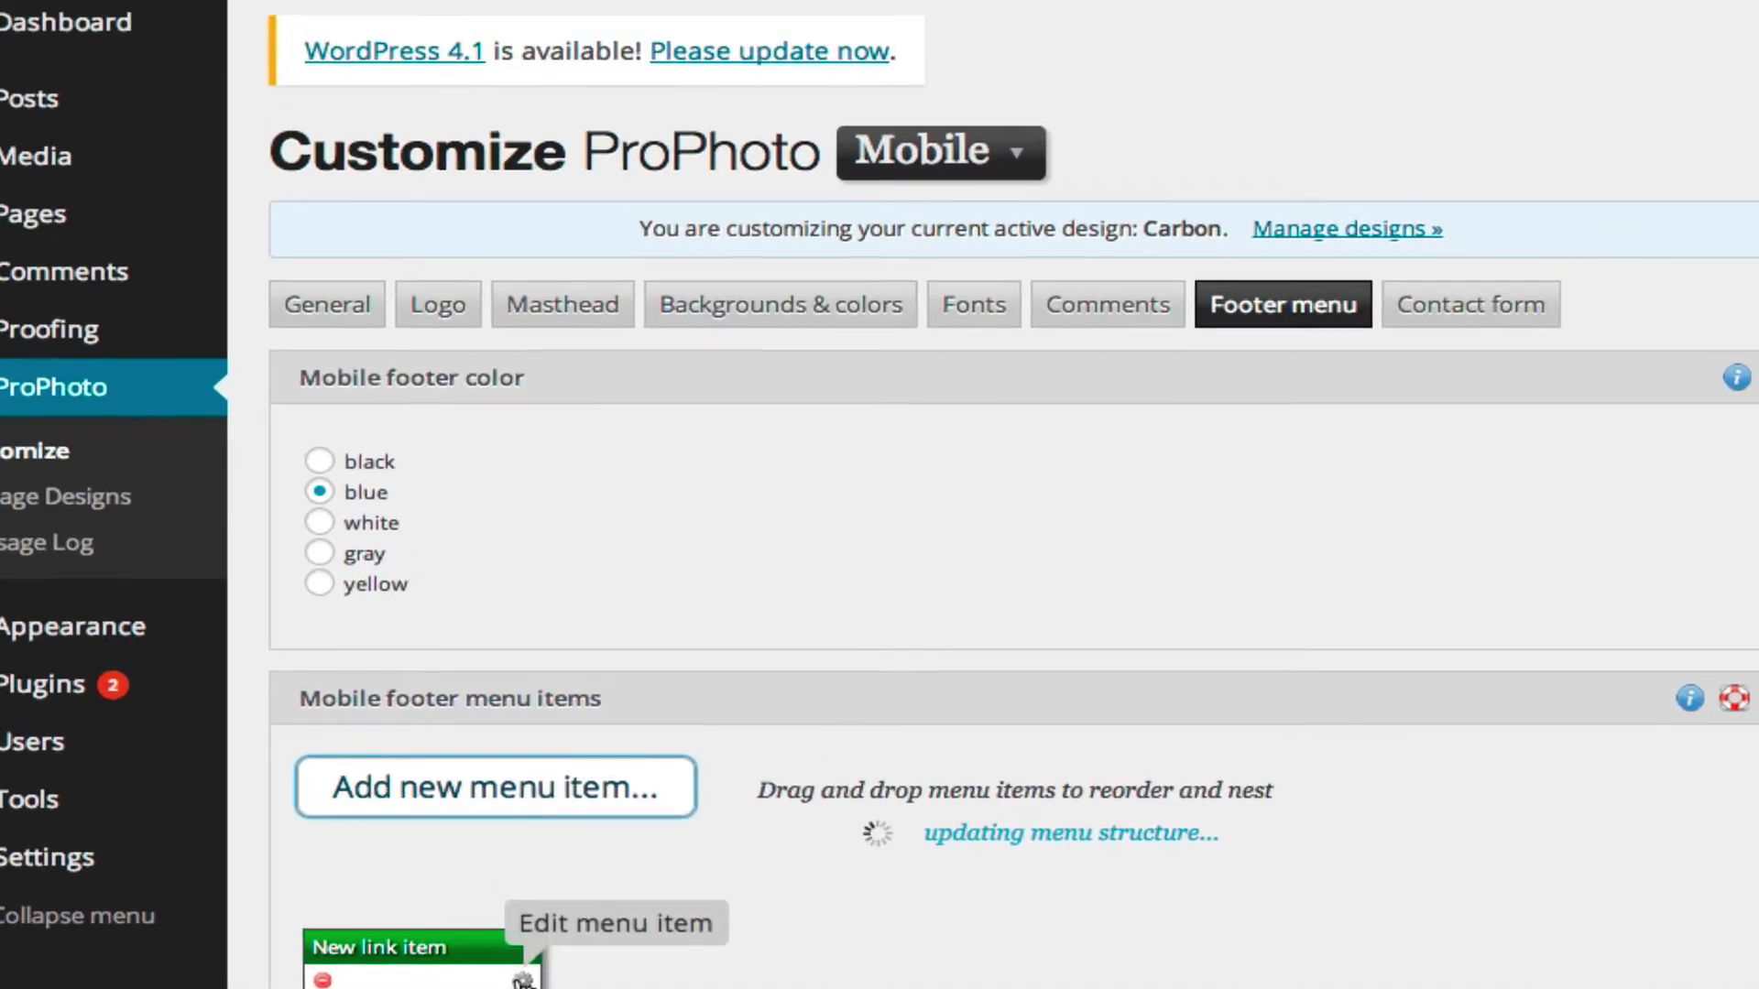
left_click(554, 453)
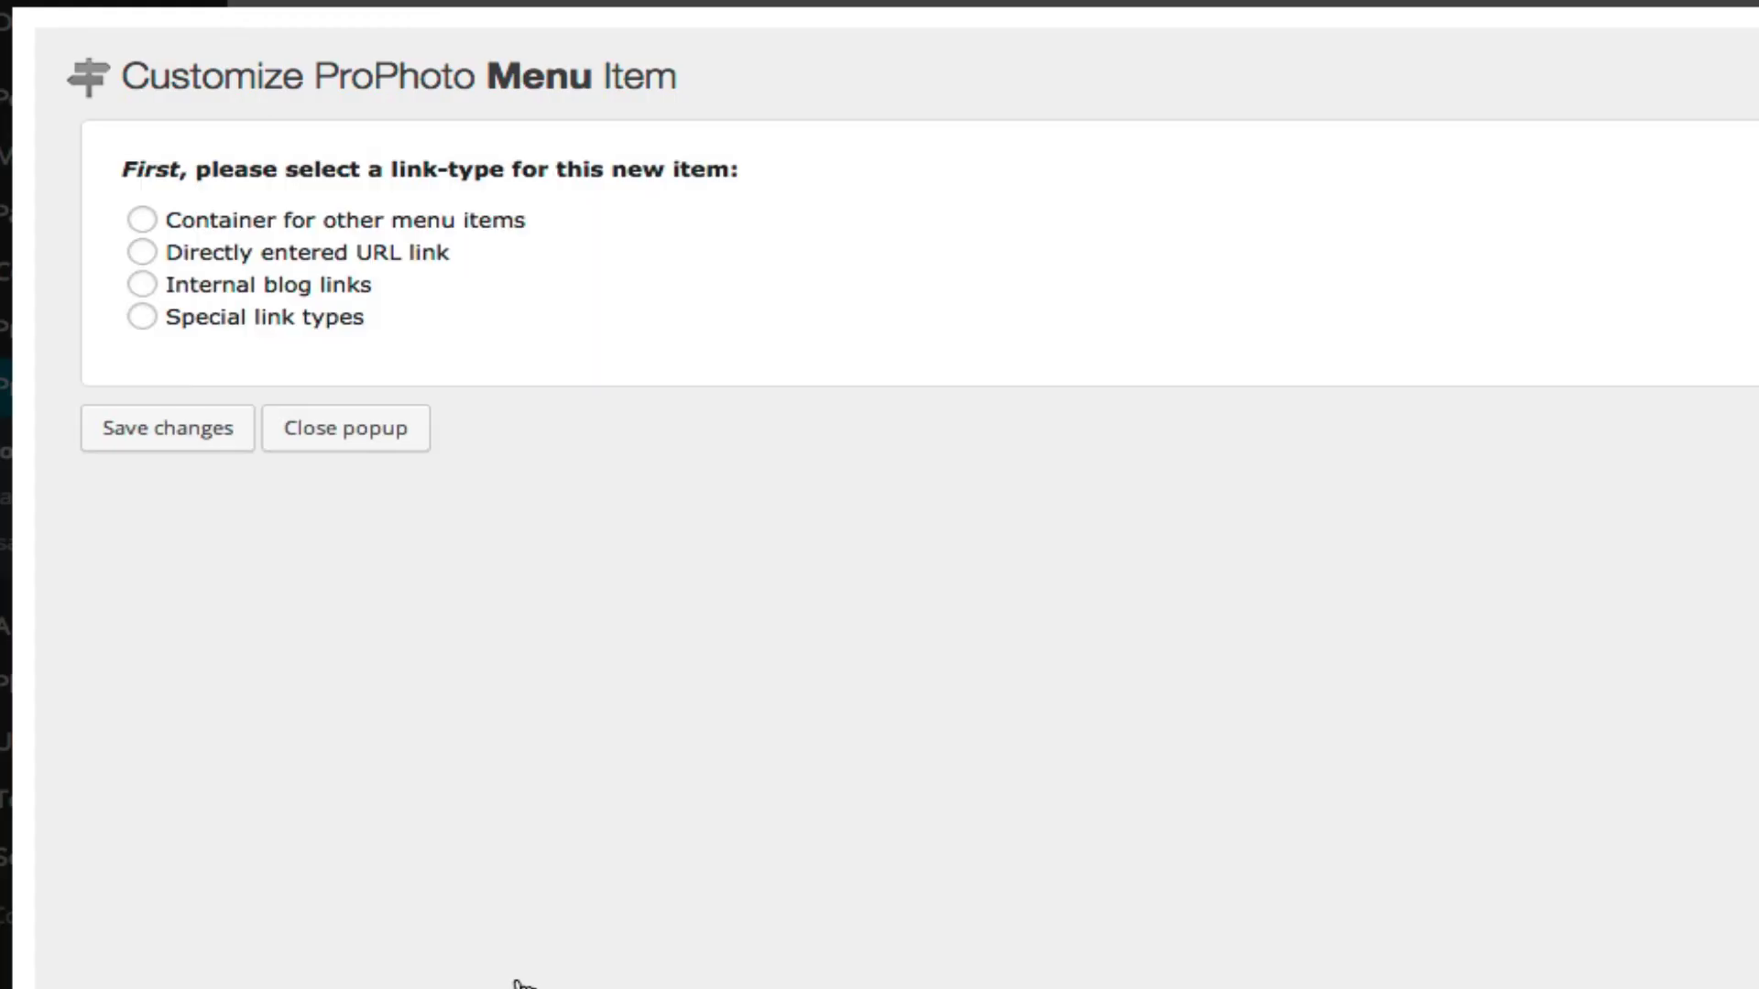
left_click(304, 252)
left_click(264, 523)
type("mysite.co")
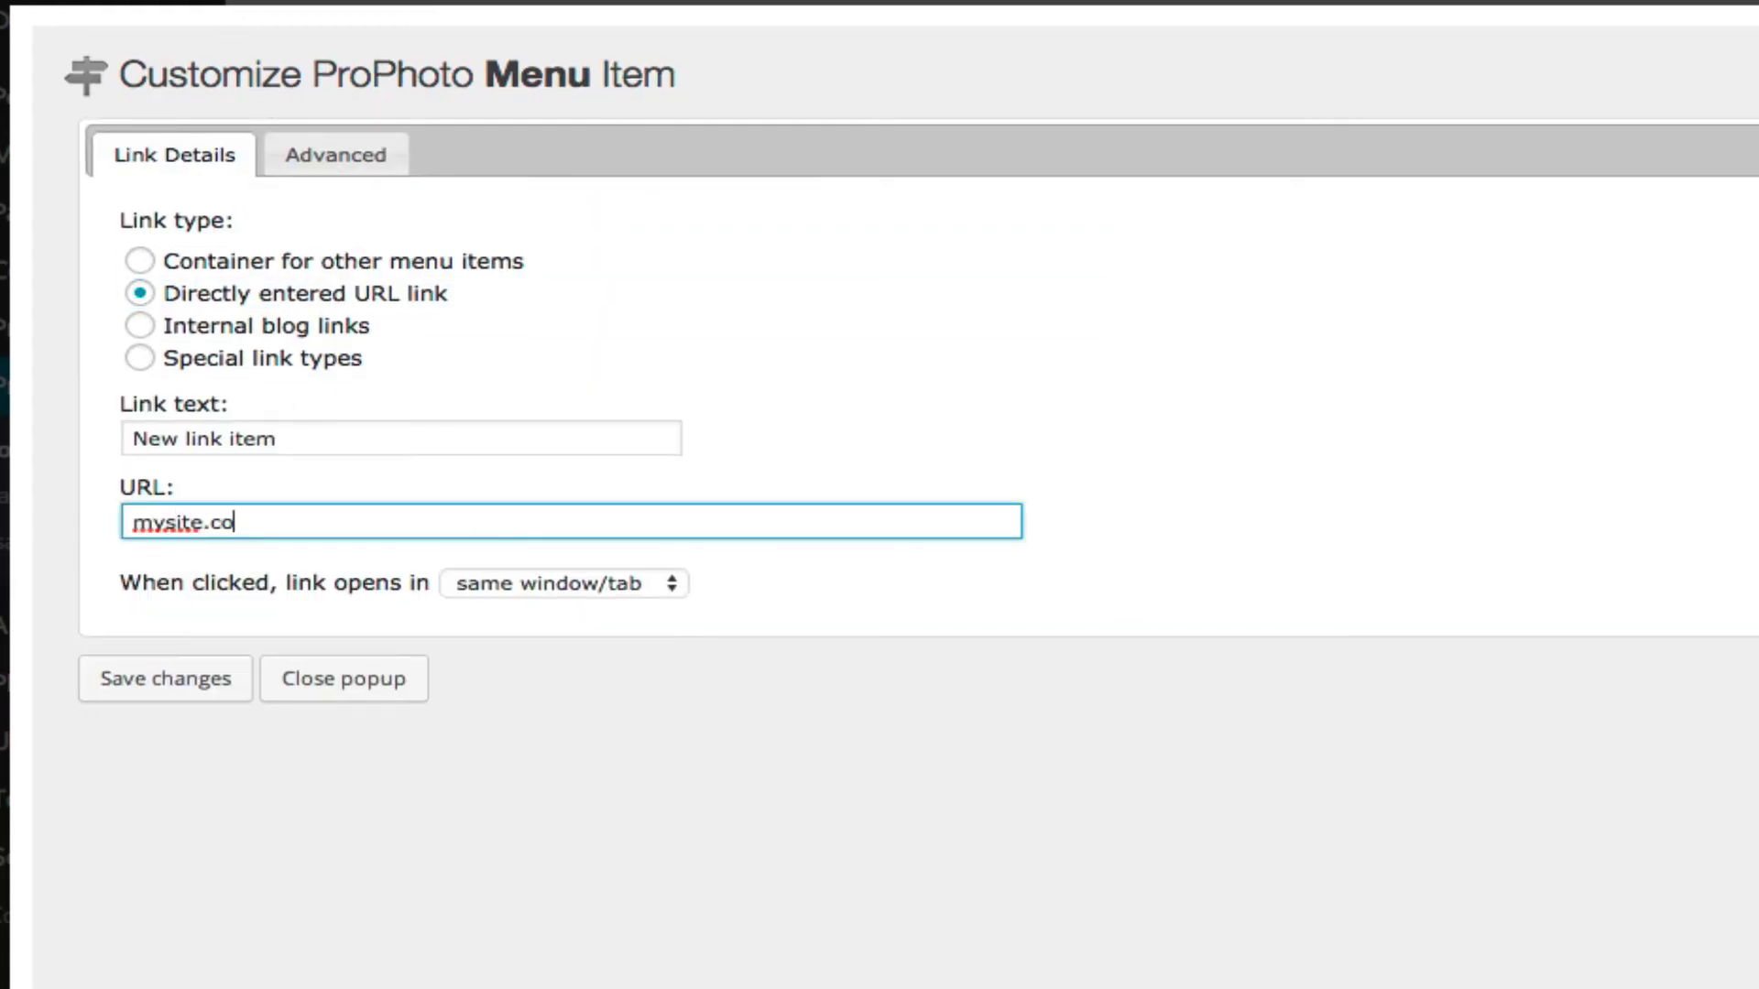
type("m/client-gallery")
Set the new mobile footer item's link text to "Clients"
triple_click(247, 440)
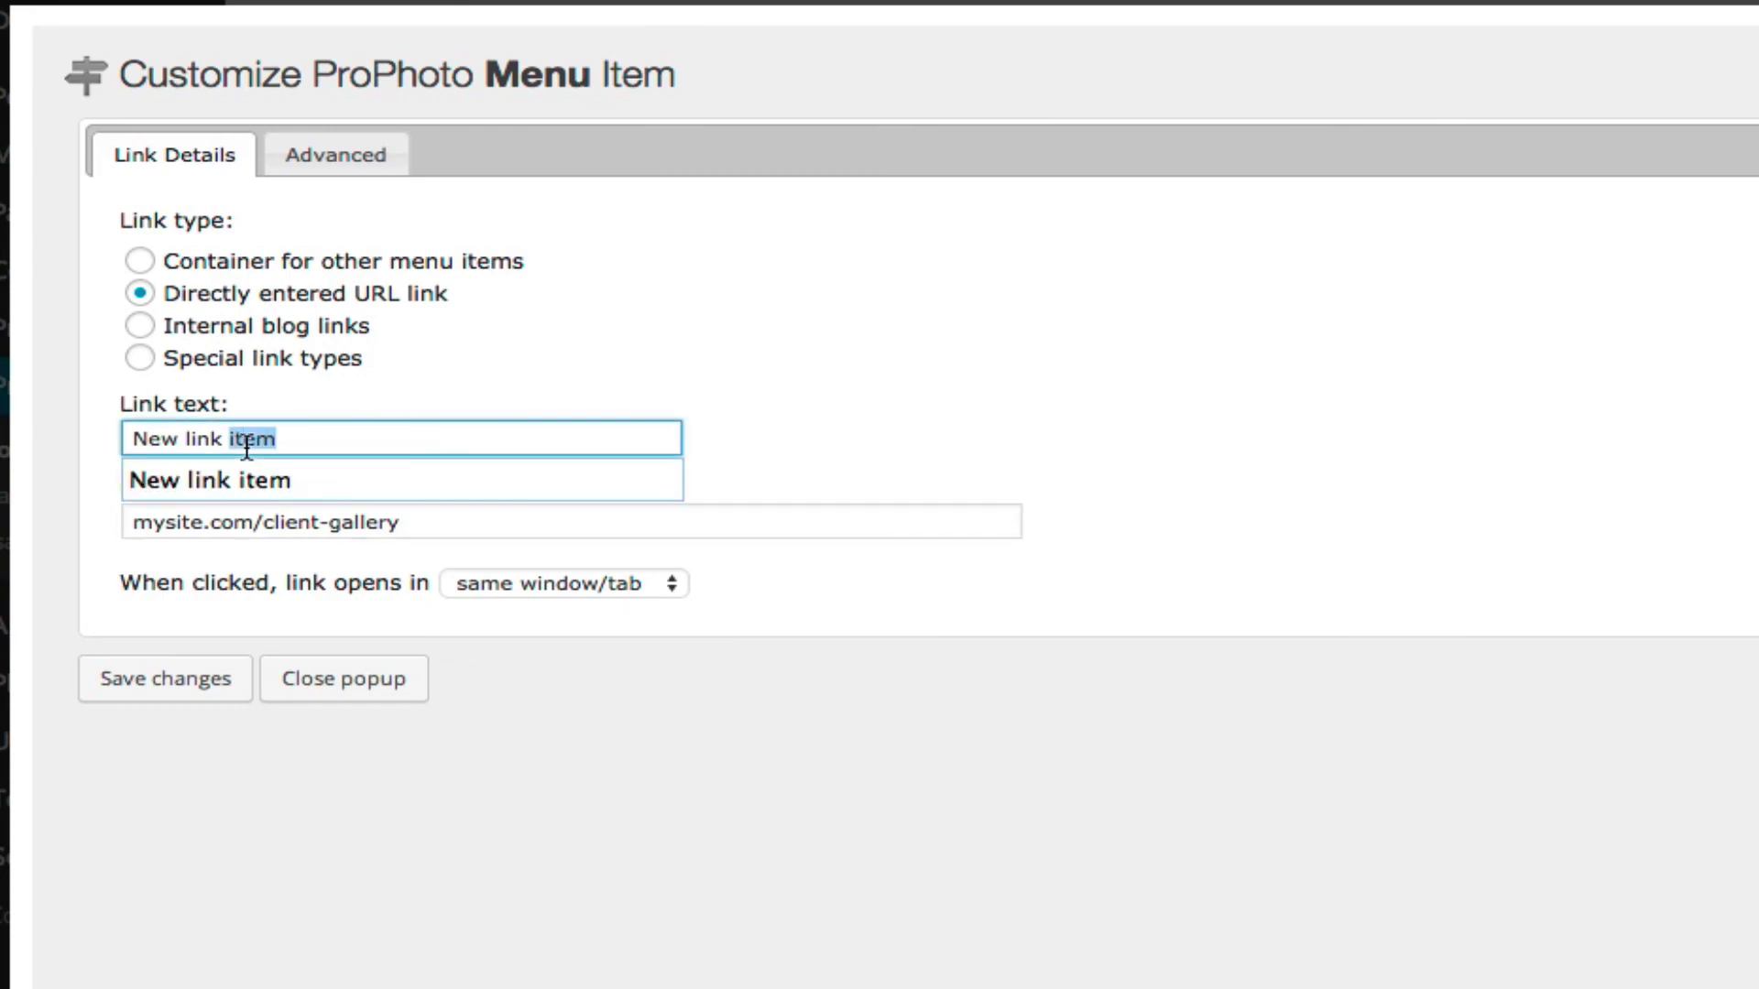
type("Clients")
left_click(262, 475)
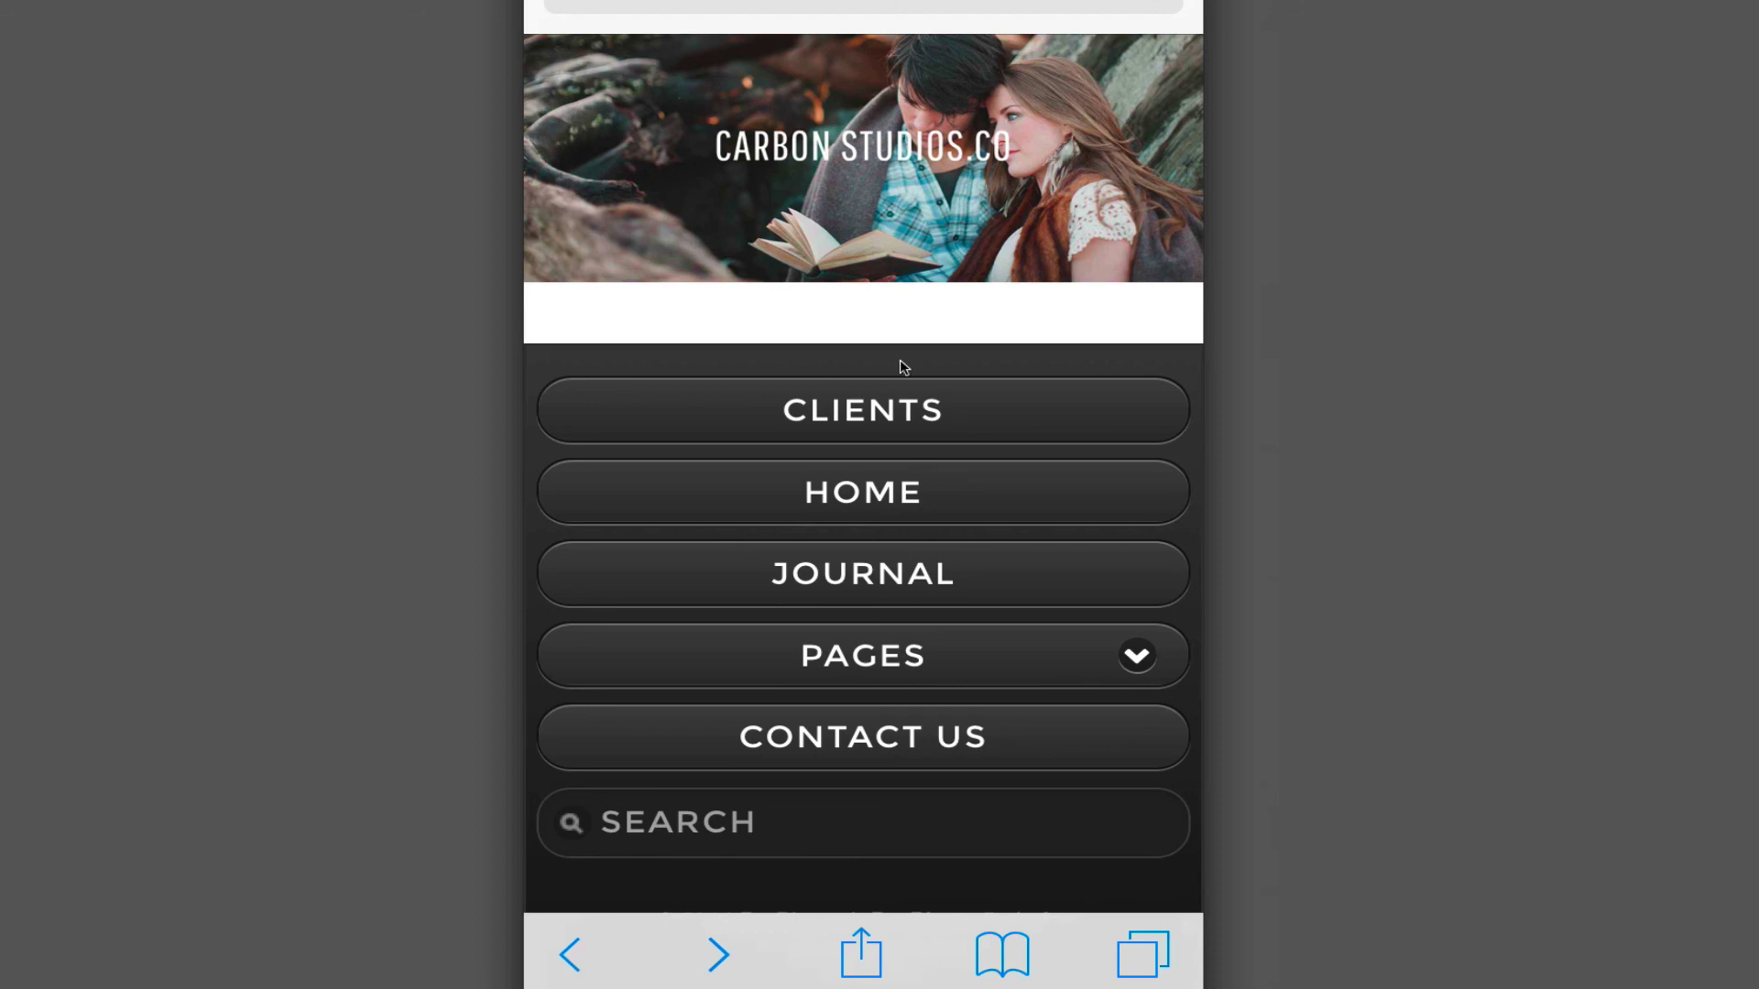
Follow the Clients link in the mobile site's footer menu and open the last-listed bridal shoot gallery
left_click(896, 412)
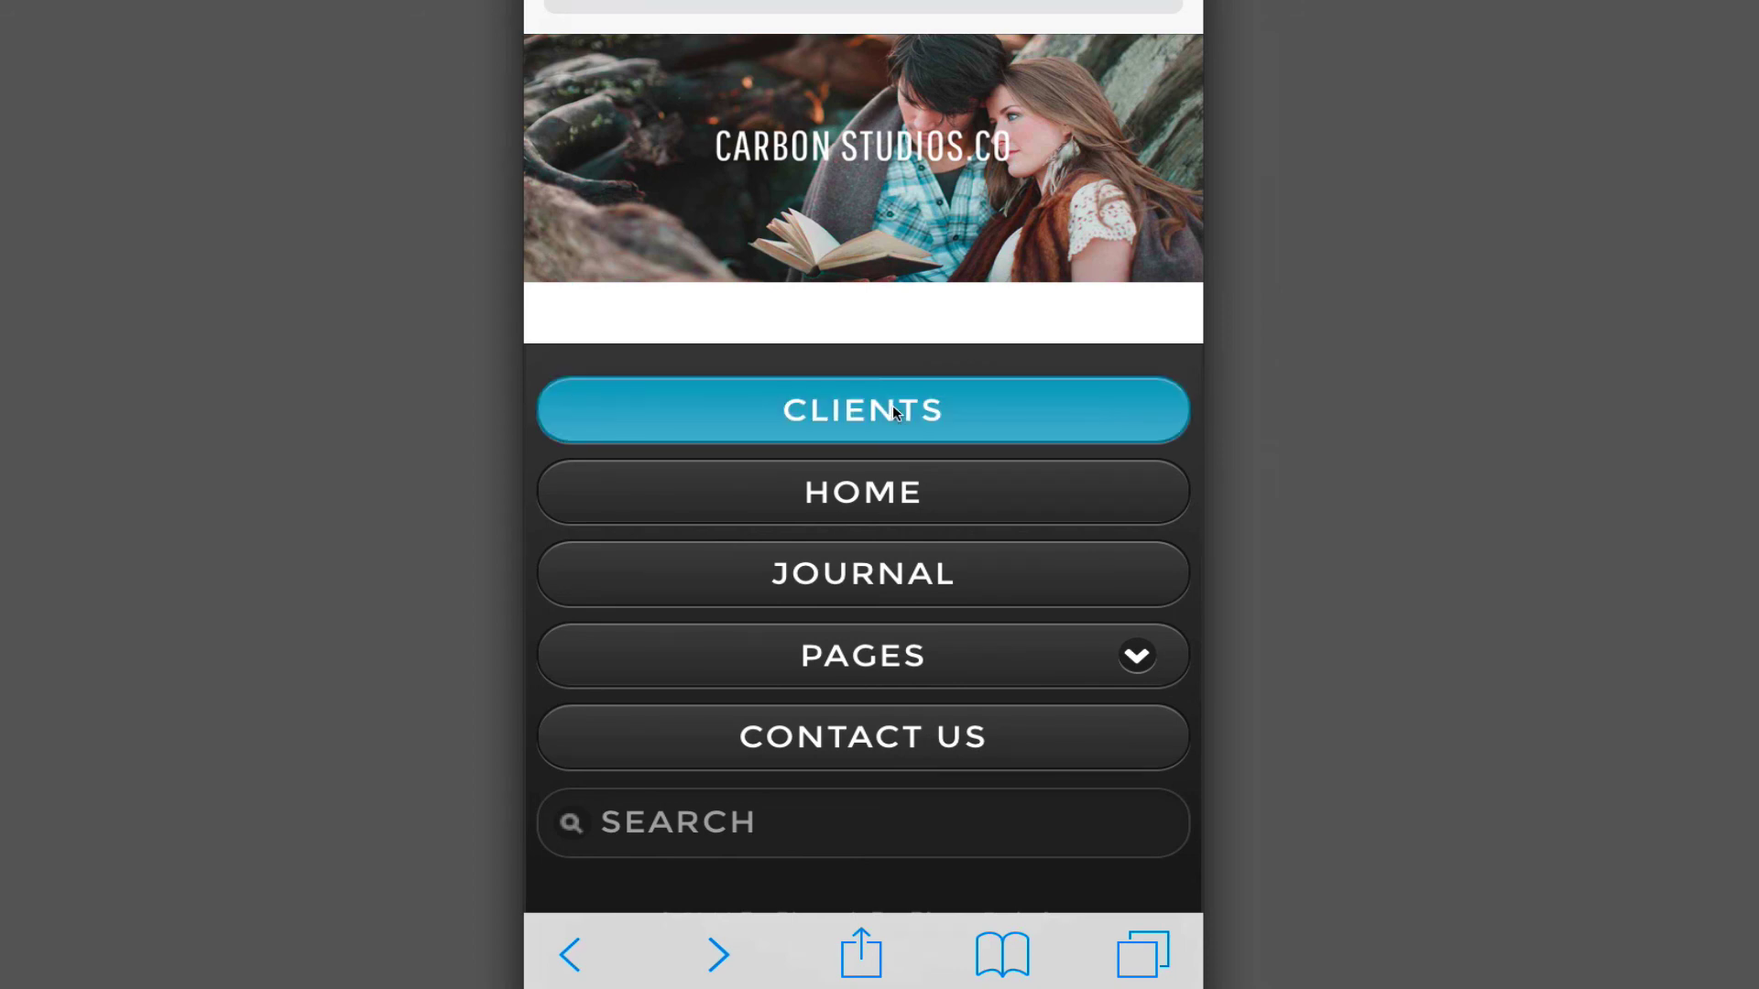
scroll(969, 167, "down", 3)
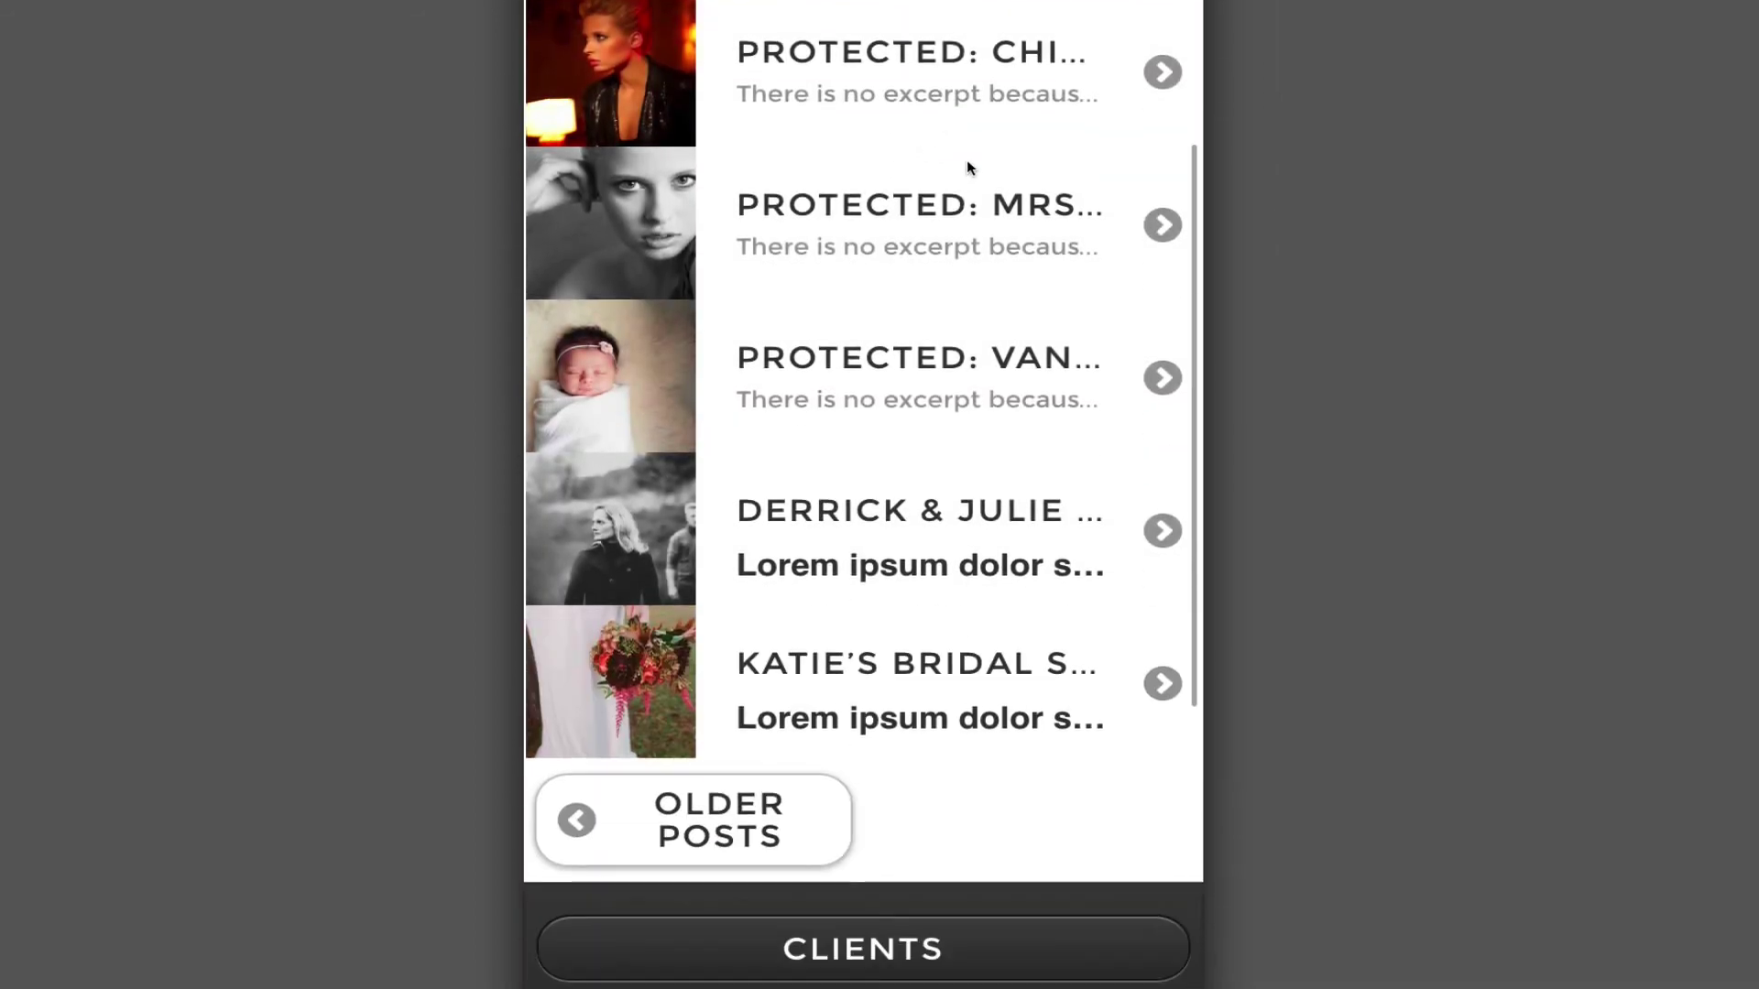
left_click(946, 608)
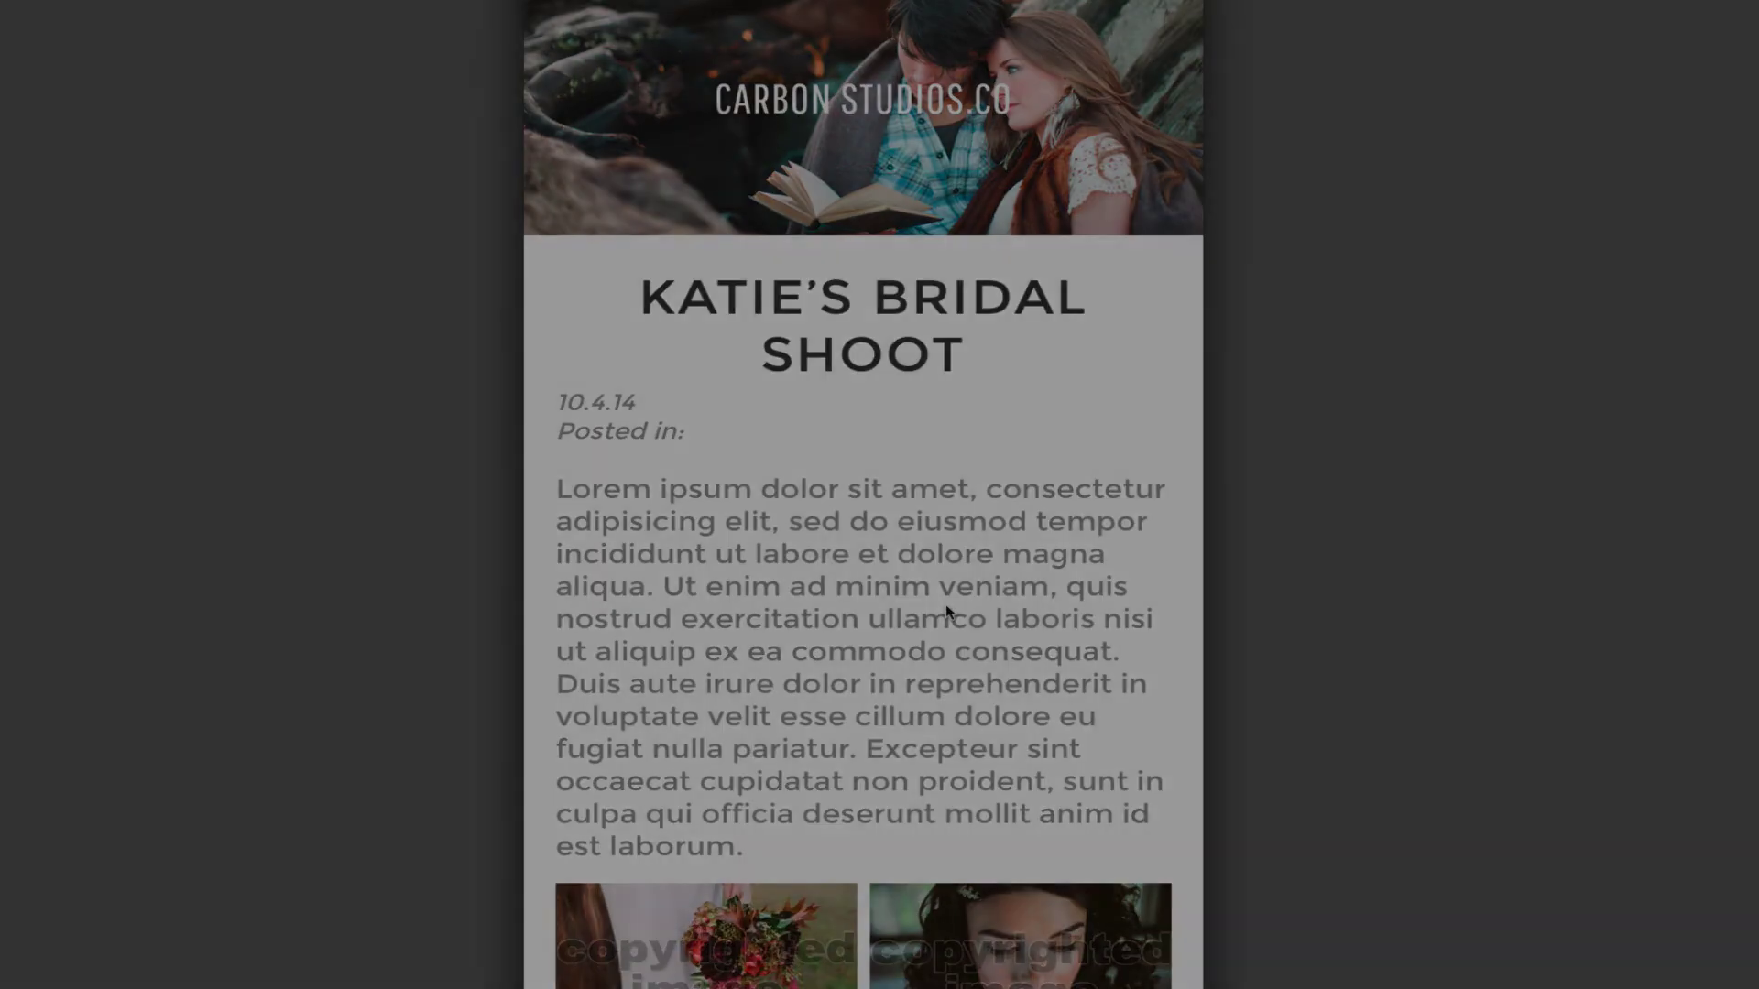